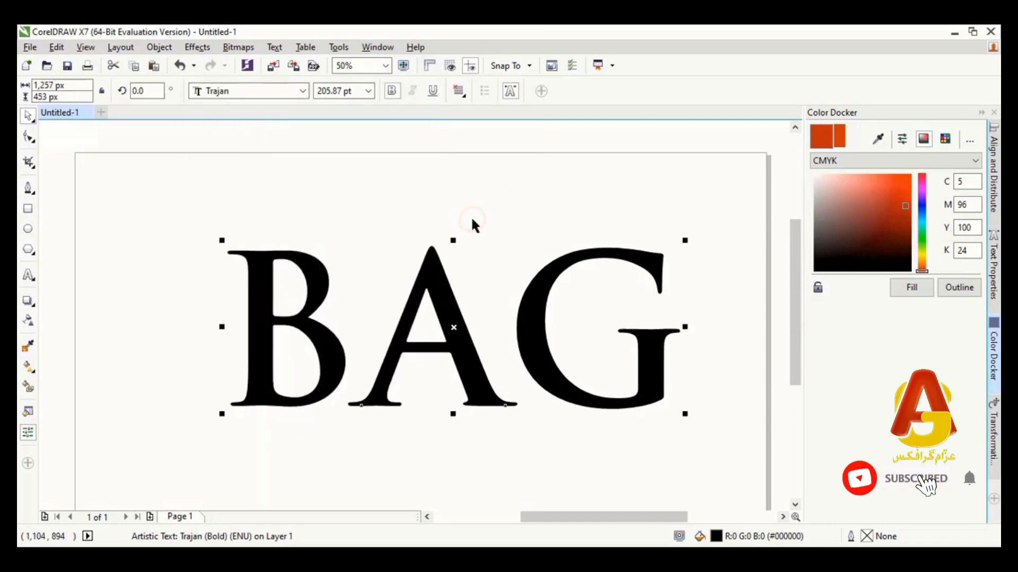
# Break the BAG artistic text apart into separate letters and clear the selection
pyautogui.click(160, 48)
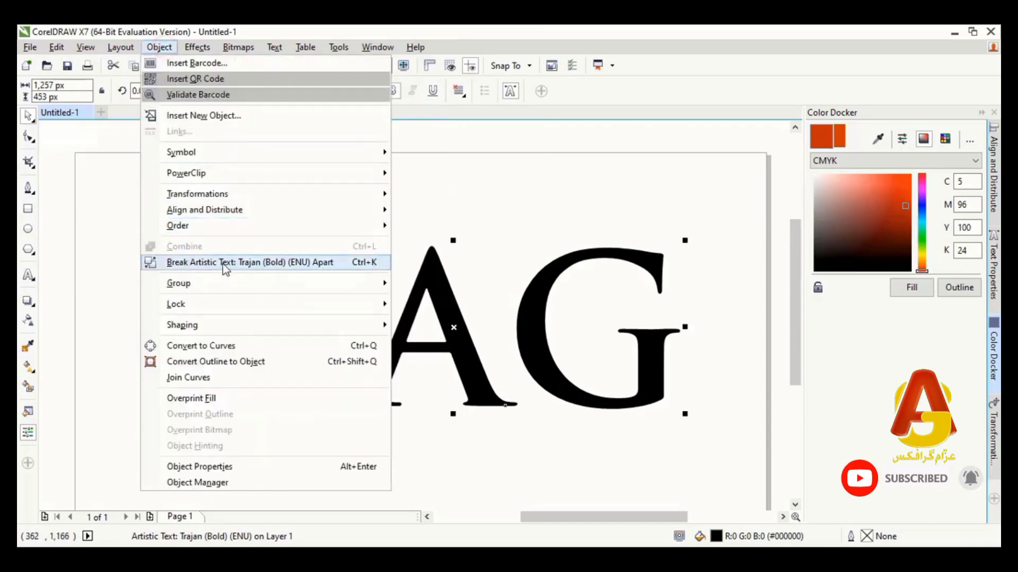
pyautogui.click(223, 263)
pyautogui.click(482, 211)
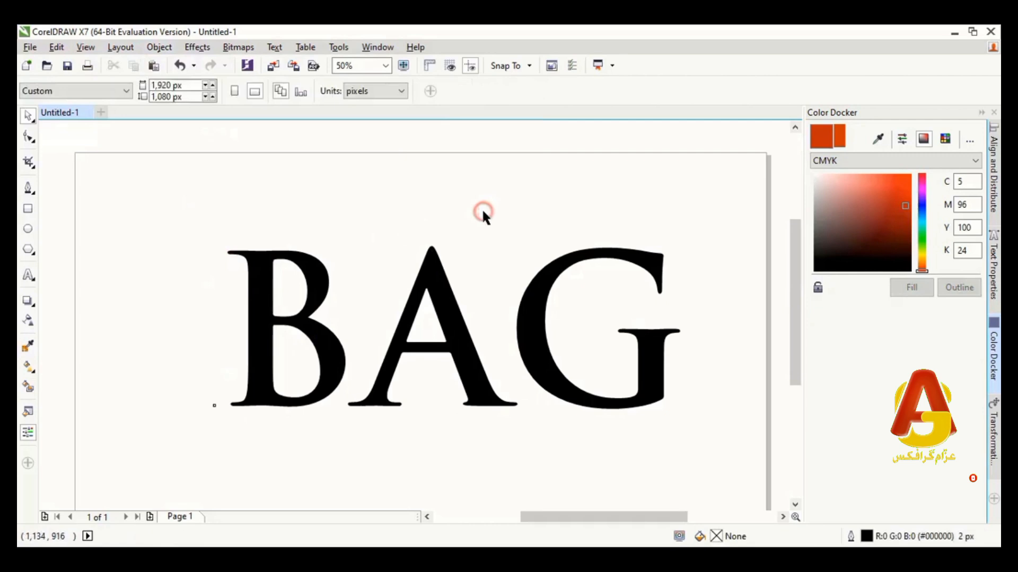
# Fill the letter A with olive yellow, C 35, M 4, Y 100, K 19
pyautogui.click(438, 311)
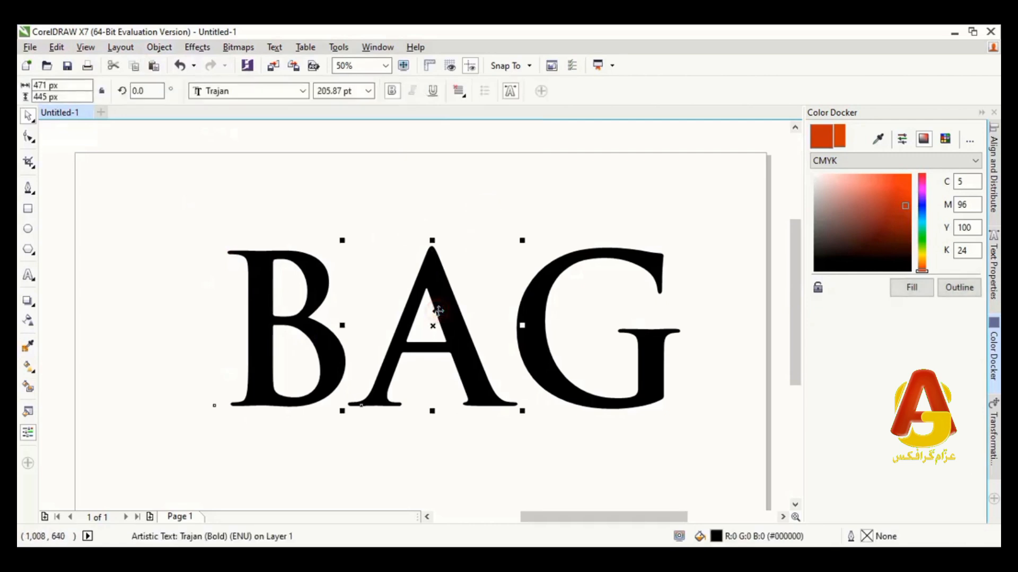
pyautogui.click(922, 254)
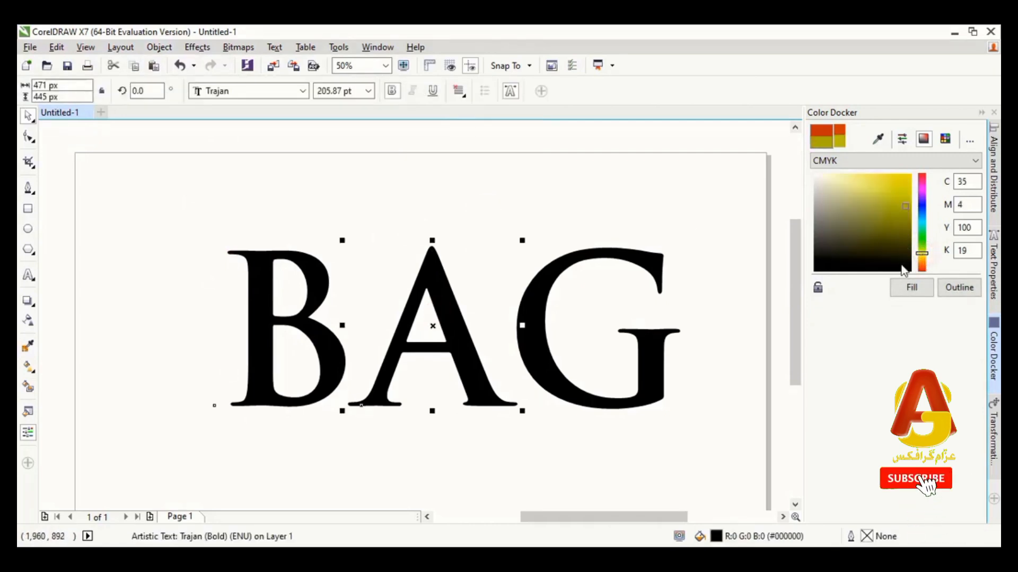
pyautogui.click(910, 287)
pyautogui.click(421, 209)
# Nudge the A left over the edge of the B, and the G left until it overlaps the A
pyautogui.click(440, 289)
pyautogui.press('Left')
pyautogui.press('Left')
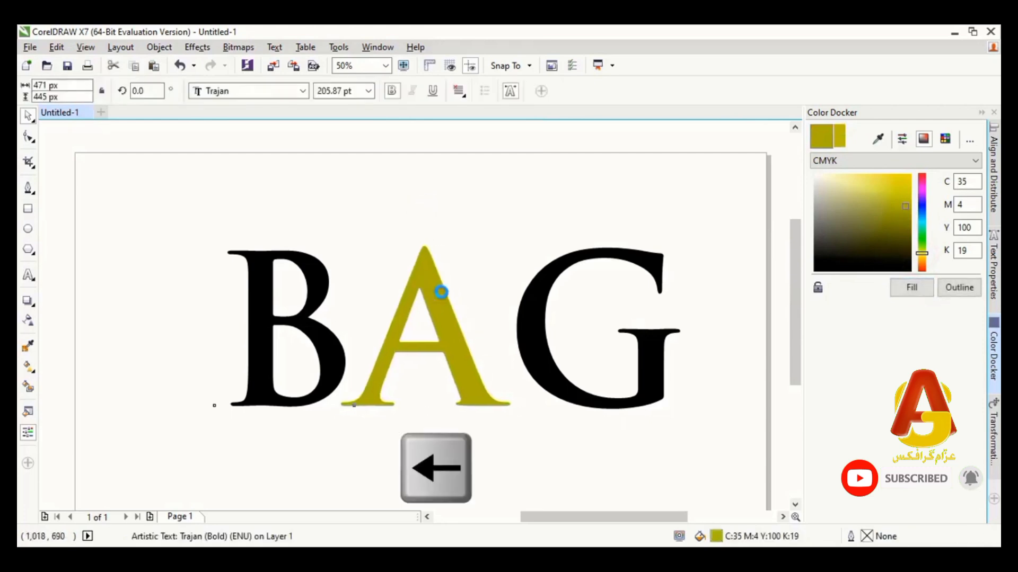
pyautogui.click(533, 354)
pyautogui.press('Left')
pyautogui.press('Left')
pyautogui.press('Left')
pyautogui.press('Left')
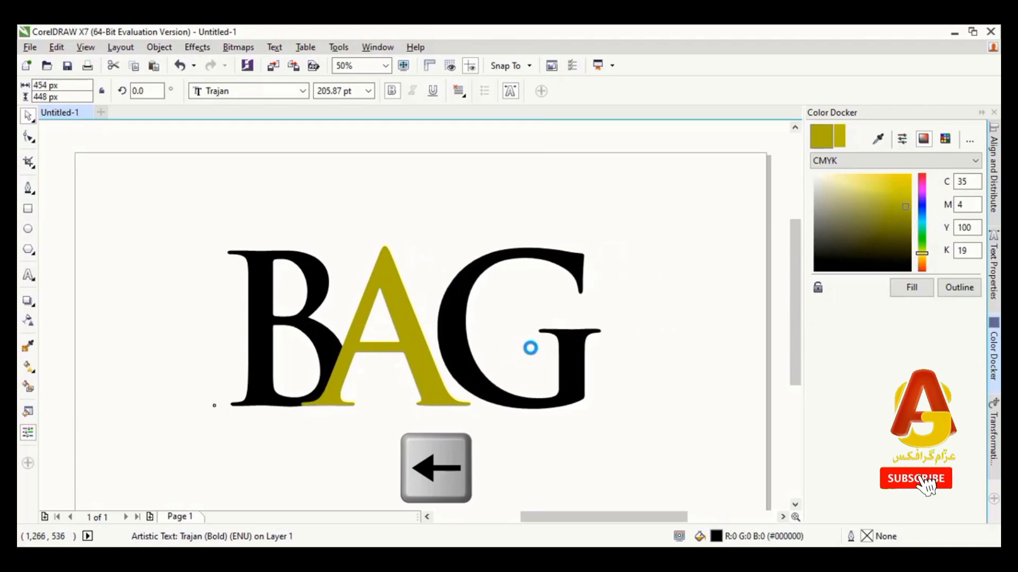
pyautogui.press('Left')
pyautogui.press('Left')
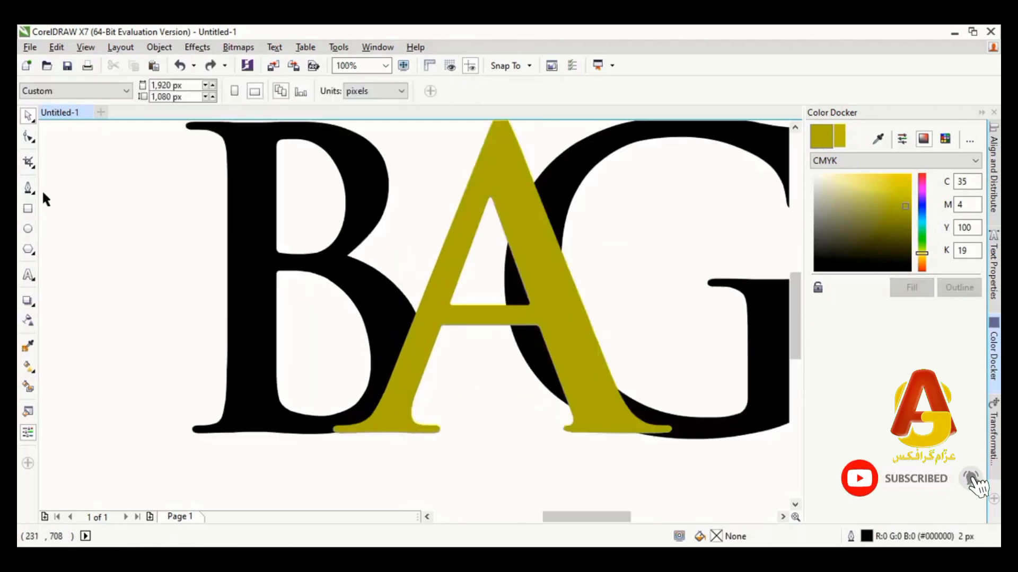
# Draw a closed four-point Pen outline along the A's inner edges, from its inner apex to below the crossbar
pyautogui.click(28, 189)
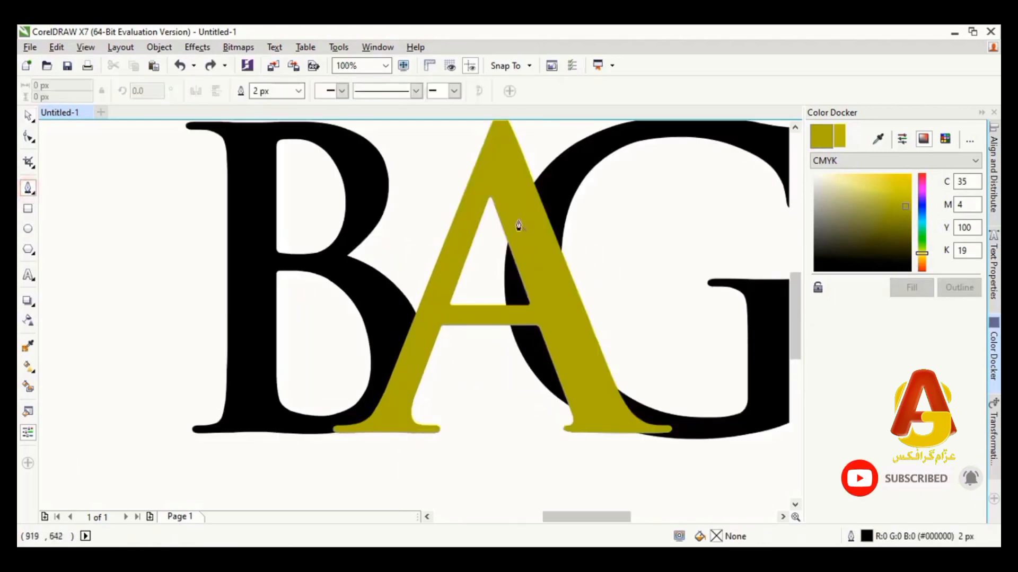
pyautogui.click(487, 203)
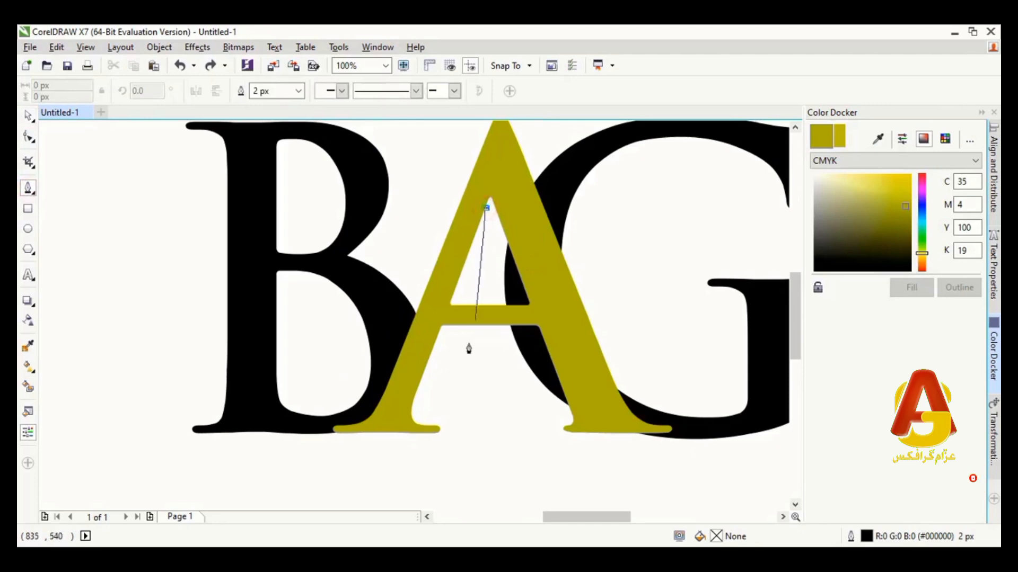
pyautogui.click(419, 376)
pyautogui.click(559, 375)
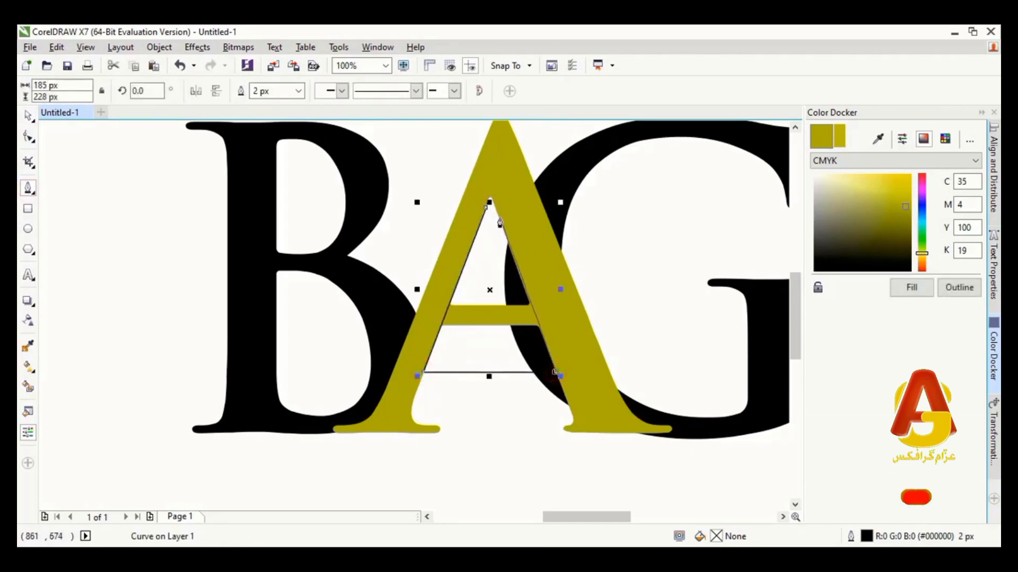
pyautogui.click(497, 217)
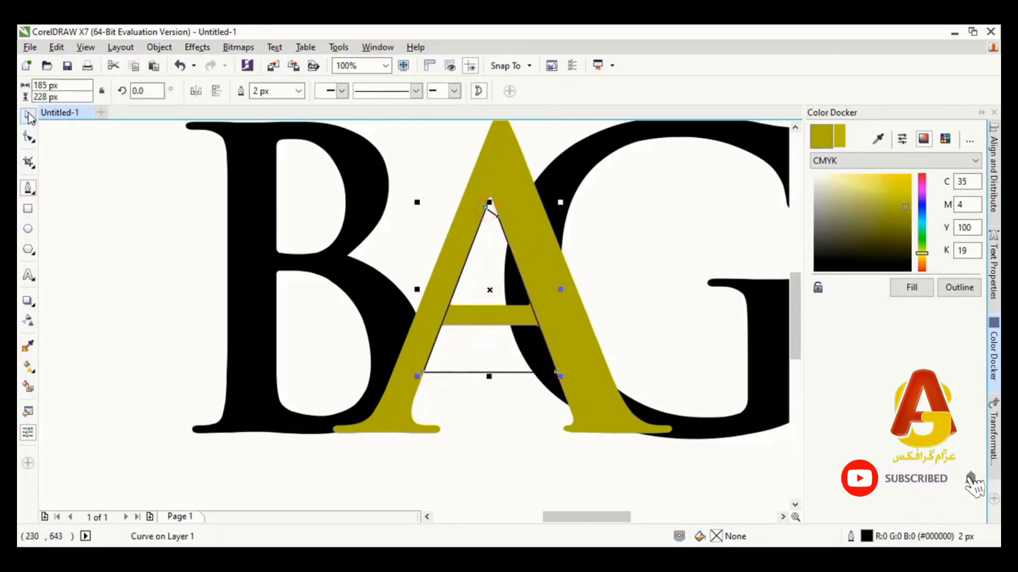
pyautogui.click(149, 266)
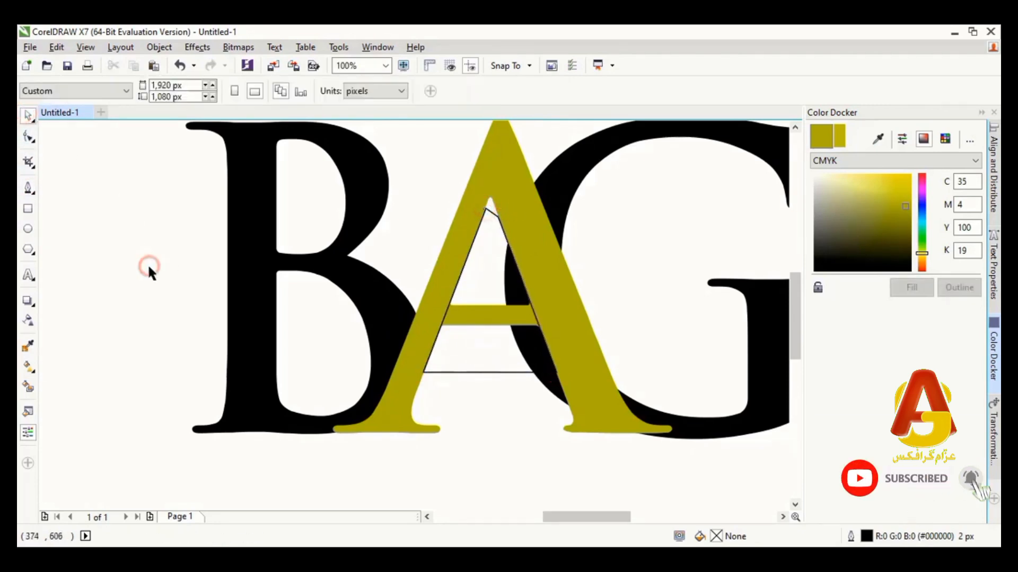
# Create an orange A shape without its crossbar by applying Smart Fill to the A outside the pen outline
pyautogui.click(498, 180)
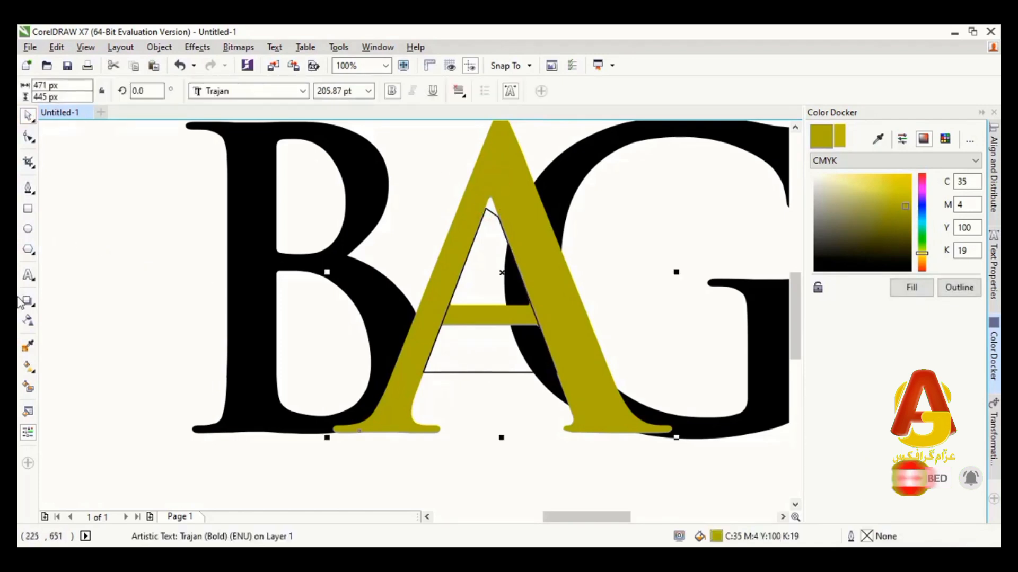
pyautogui.click(28, 388)
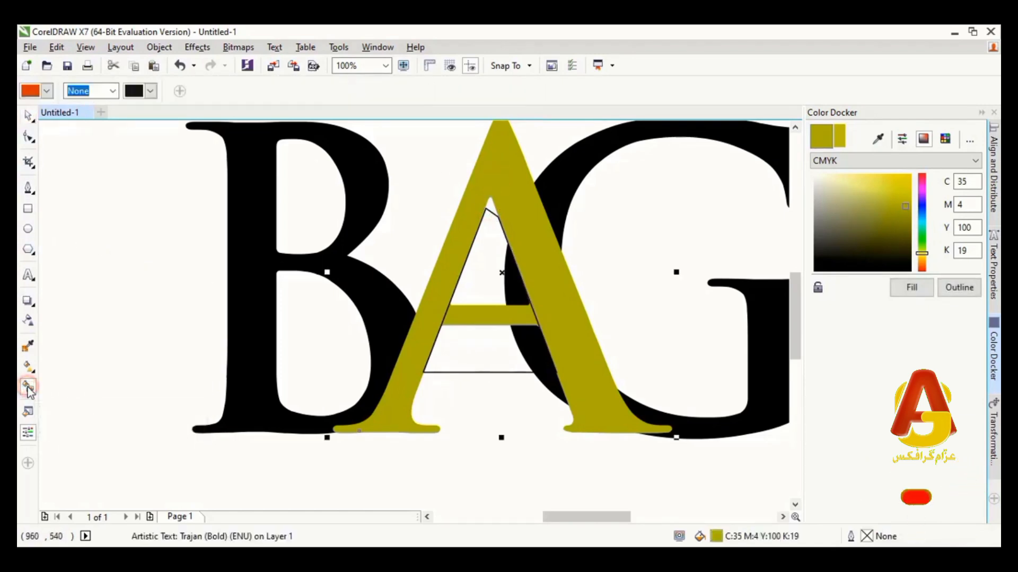
pyautogui.click(494, 171)
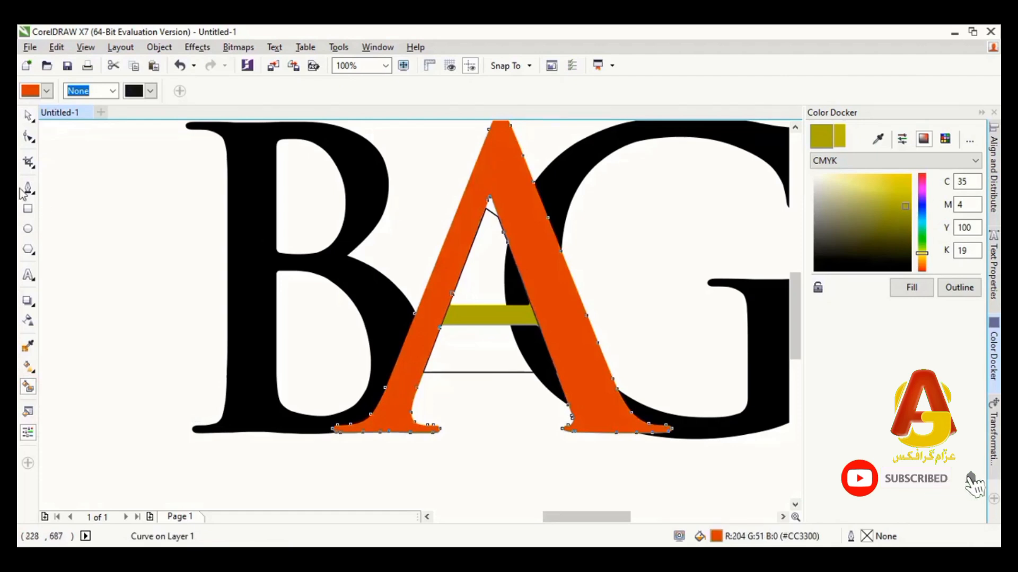
pyautogui.click(29, 116)
pyautogui.click(428, 244)
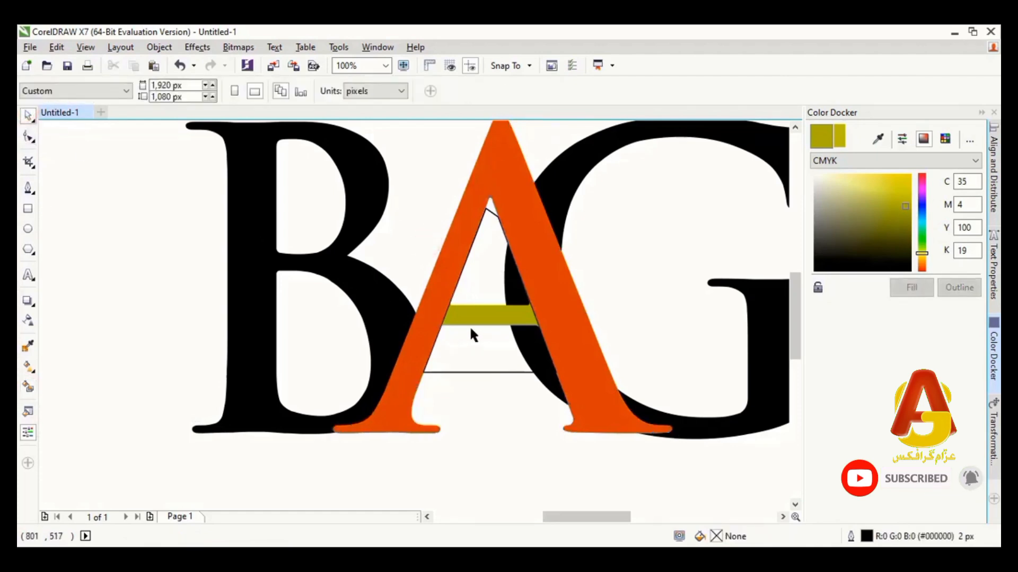
# Delete the original yellow A and the pen outline, keeping only the orange shape without a crossbar
pyautogui.click(482, 317)
pyautogui.press('Delete')
pyautogui.click(479, 318)
pyautogui.press('Delete')
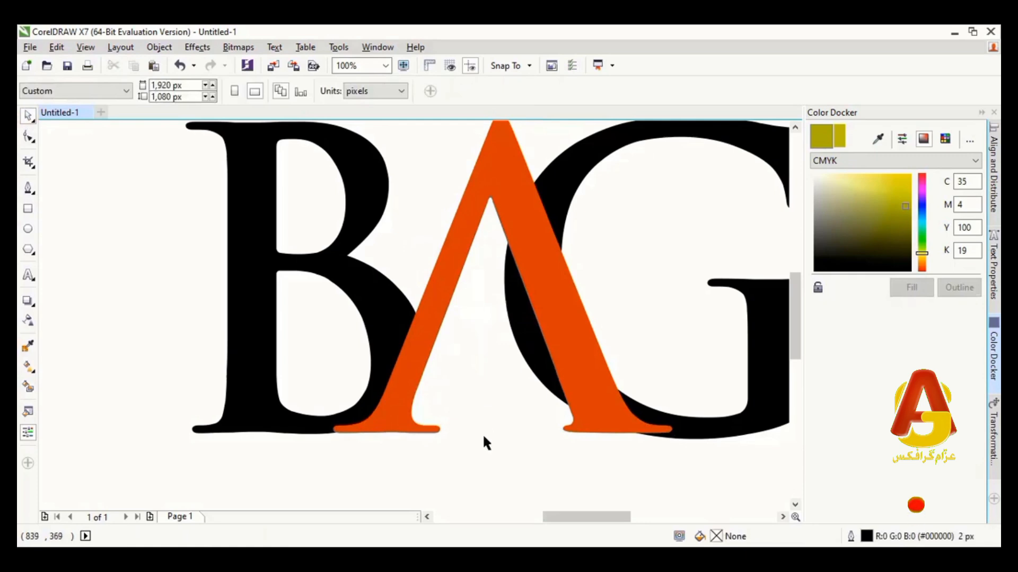
# Give the orange A an outline 35 px wide
pyautogui.scroll(-1, 486, 443)
pyautogui.click(470, 239)
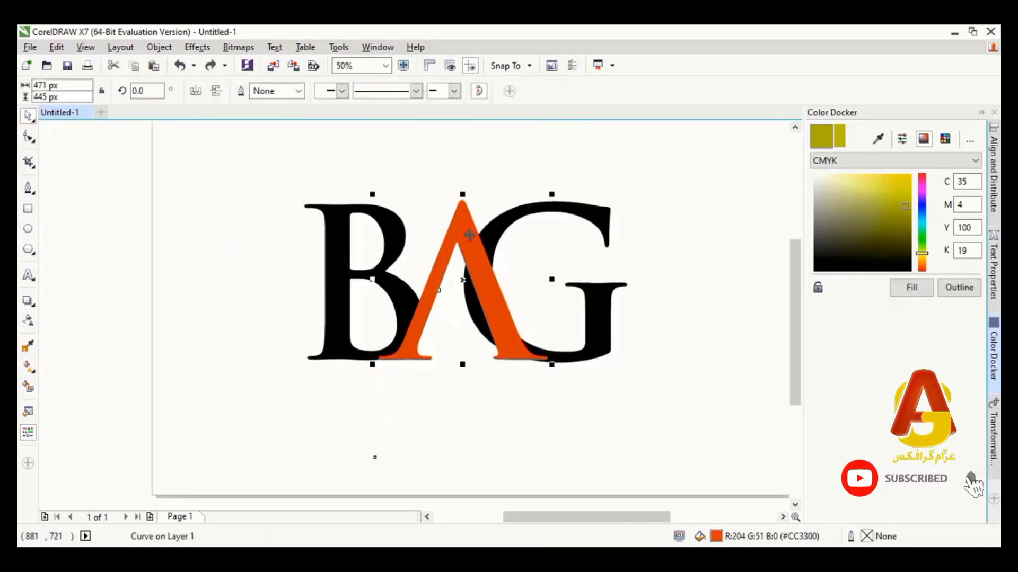
pyautogui.click(300, 90)
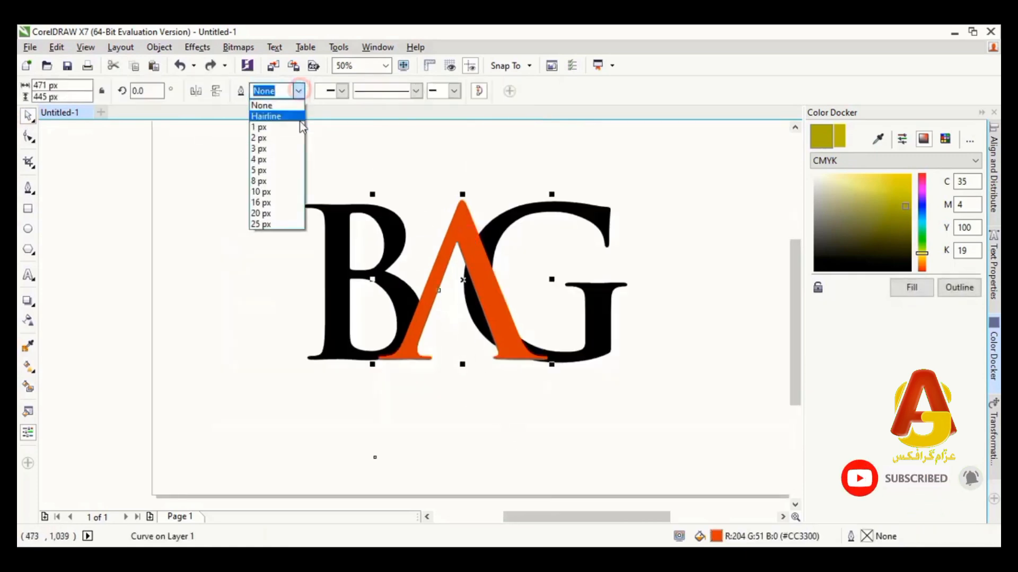
pyautogui.click(283, 221)
pyautogui.doubleClick(282, 90)
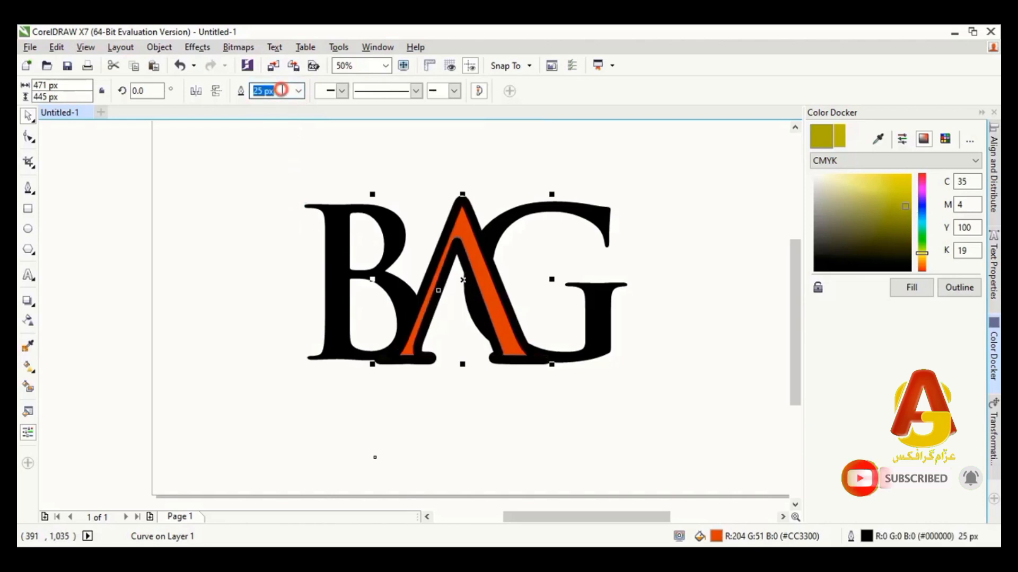
pyautogui.write('35')
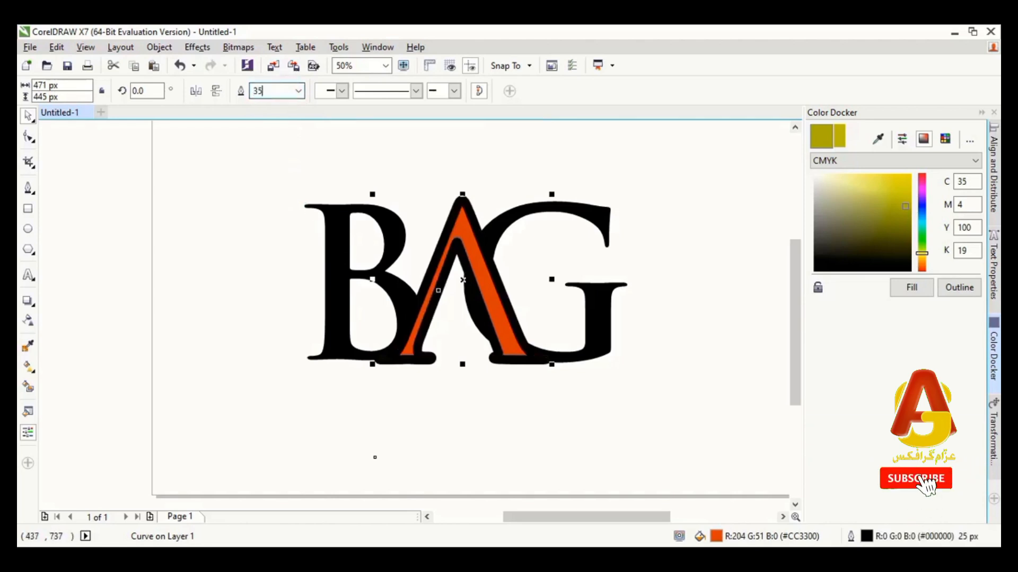
pyautogui.press('Return')
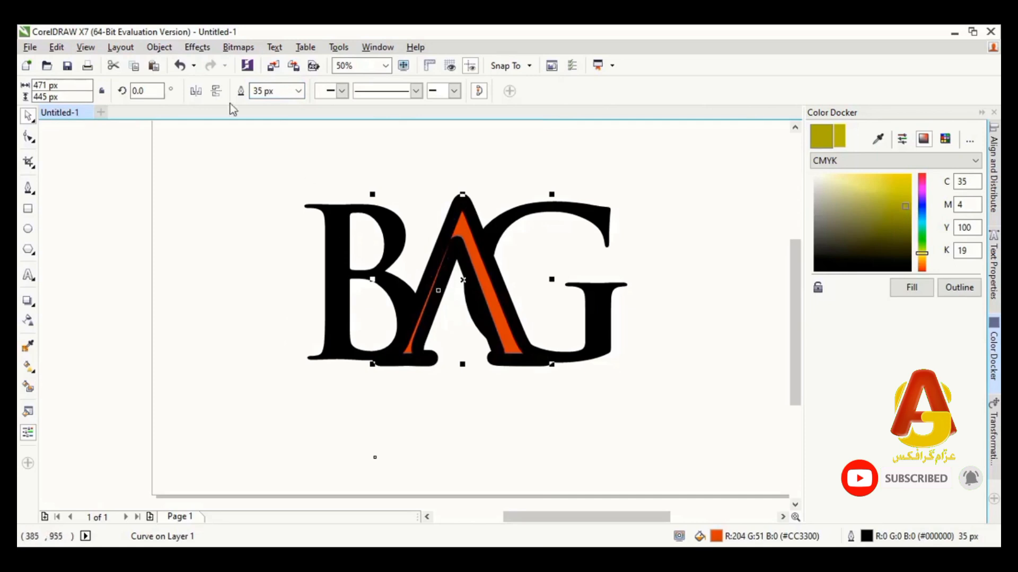
# Convert the orange A's outline to a separate object and clear the selection
pyautogui.click(159, 47)
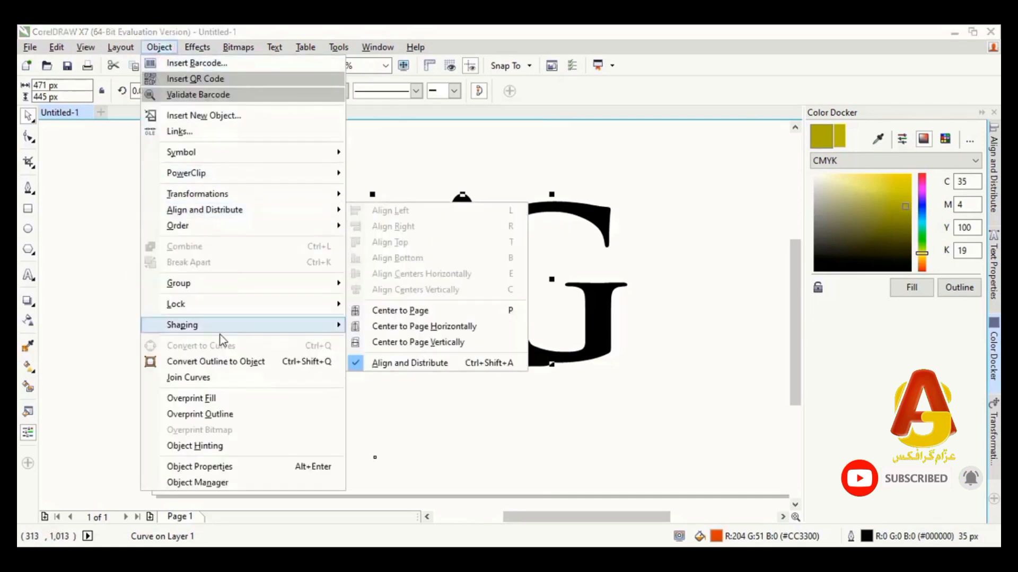
pyautogui.click(224, 363)
pyautogui.click(512, 432)
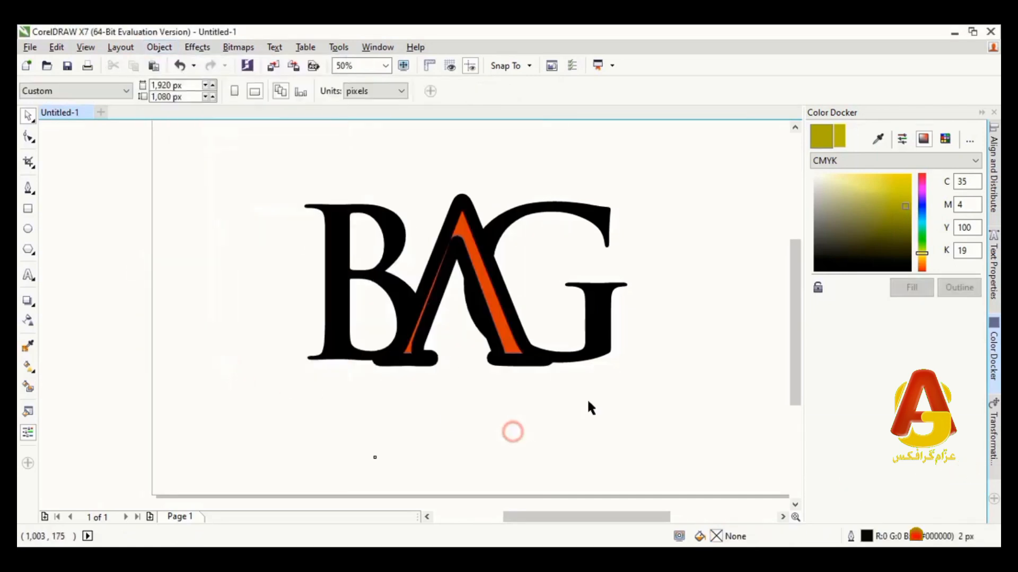
# Smart Fill the upper and lower parts of the G outside the A's thick outline with orange
pyautogui.click(599, 326)
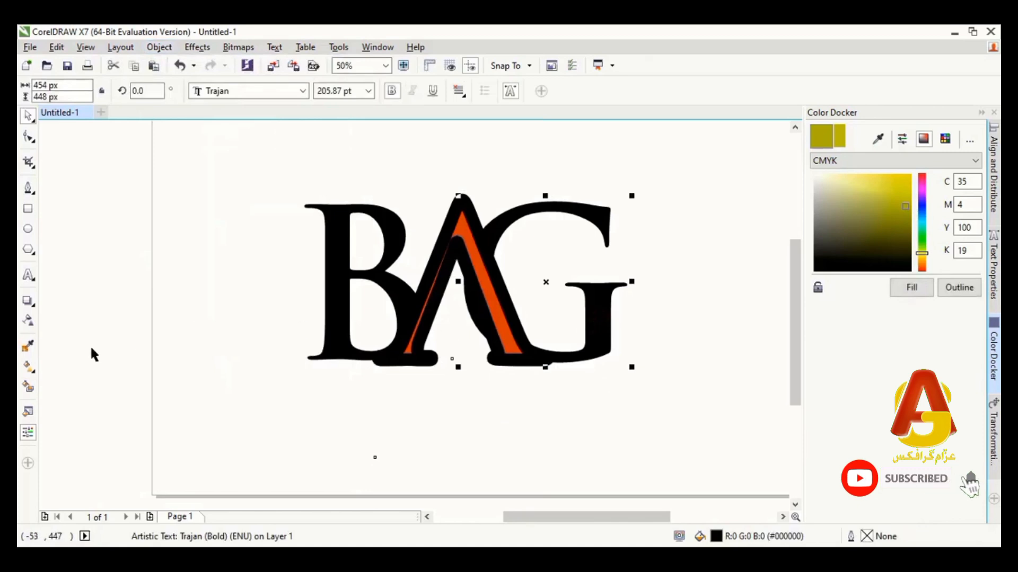
pyautogui.click(28, 388)
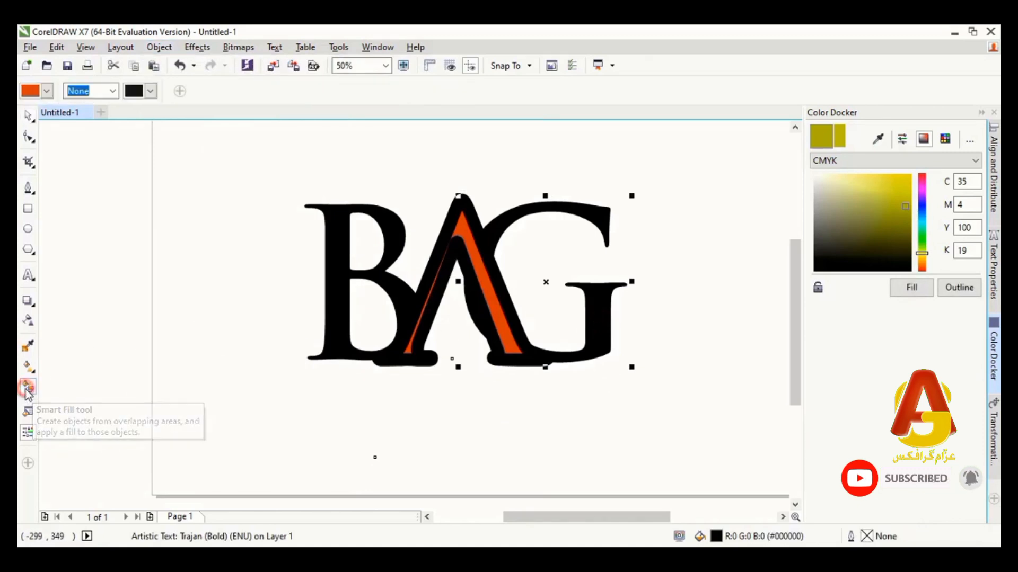
pyautogui.click(594, 220)
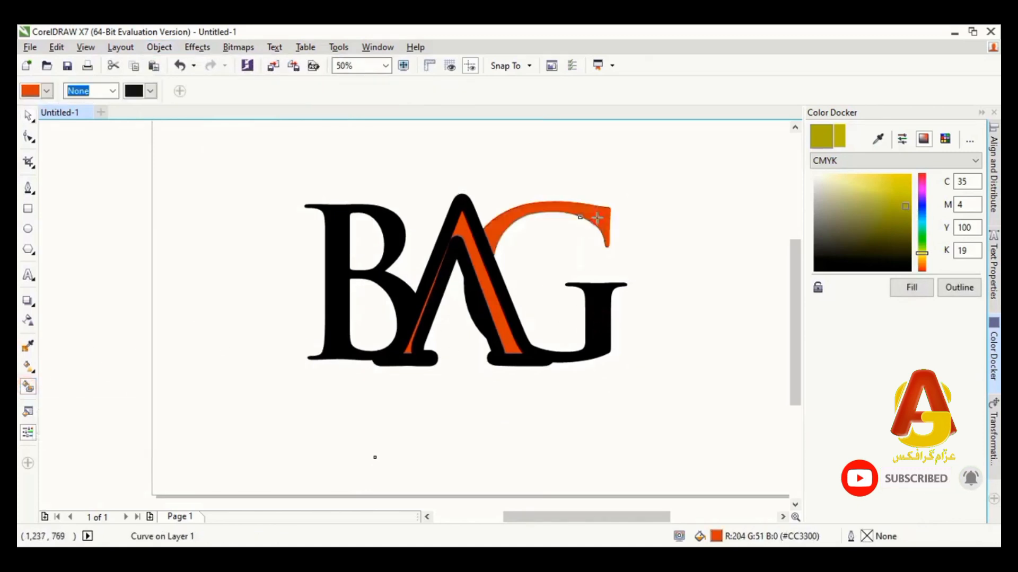
pyautogui.click(599, 304)
pyautogui.click(28, 116)
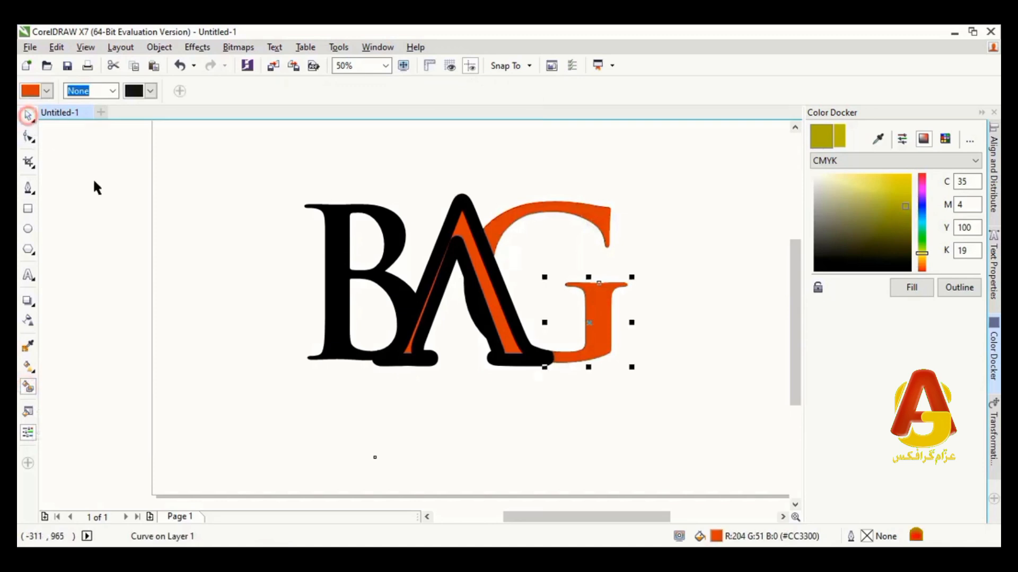
pyautogui.click(239, 291)
# Move the A's black outline object and the original black G aside and delete both
pyautogui.moveTo(470, 212); pyautogui.dragTo(242, 275)
pyautogui.press('Delete')
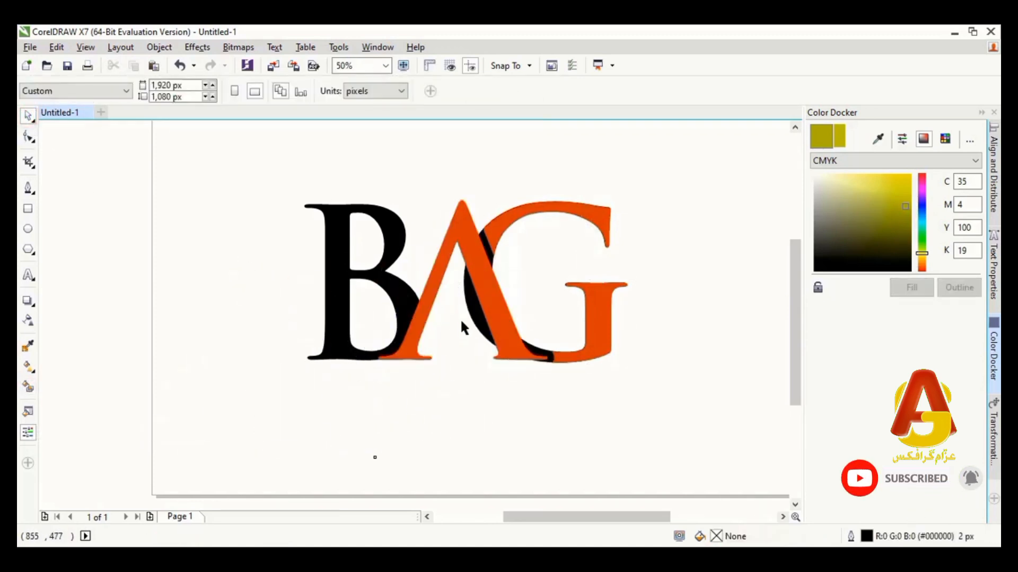
pyautogui.moveTo(479, 321); pyautogui.dragTo(319, 358)
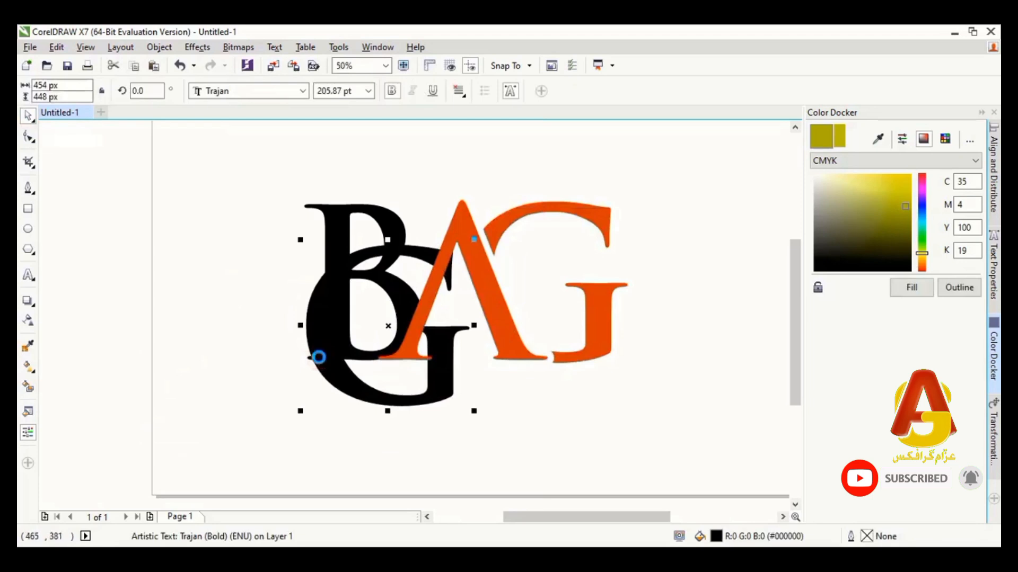
pyautogui.press('Delete')
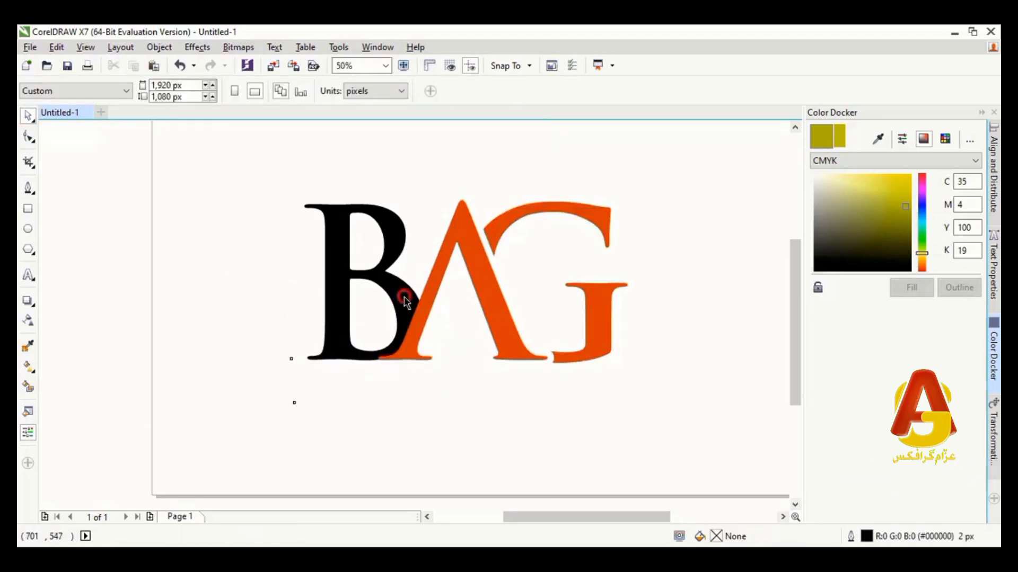
# Bring the letter B to the front of the page and convert it to curves
pyautogui.click(404, 300)
pyautogui.rightClick(403, 295)
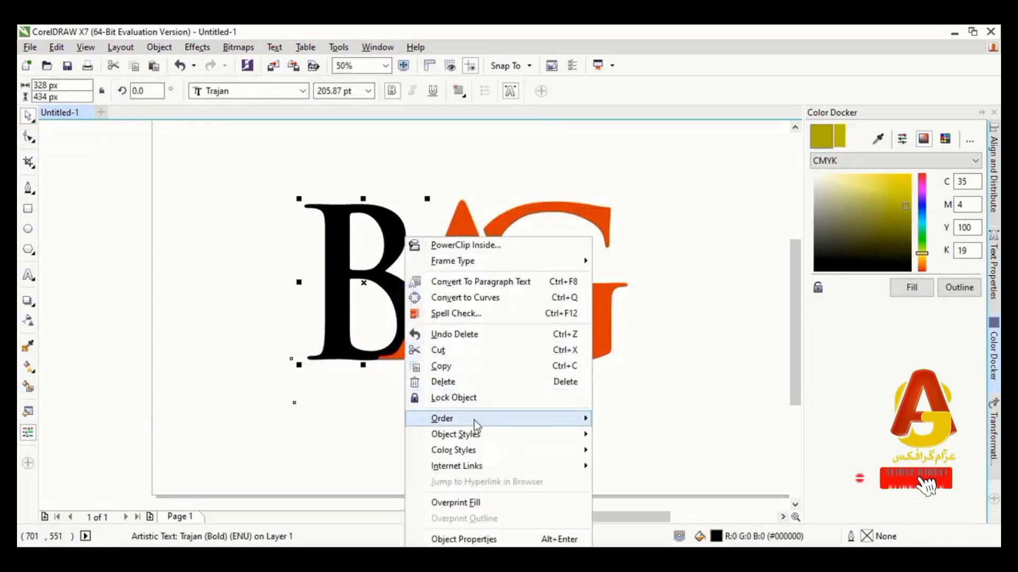
pyautogui.moveTo(474, 419)
pyautogui.click(644, 397)
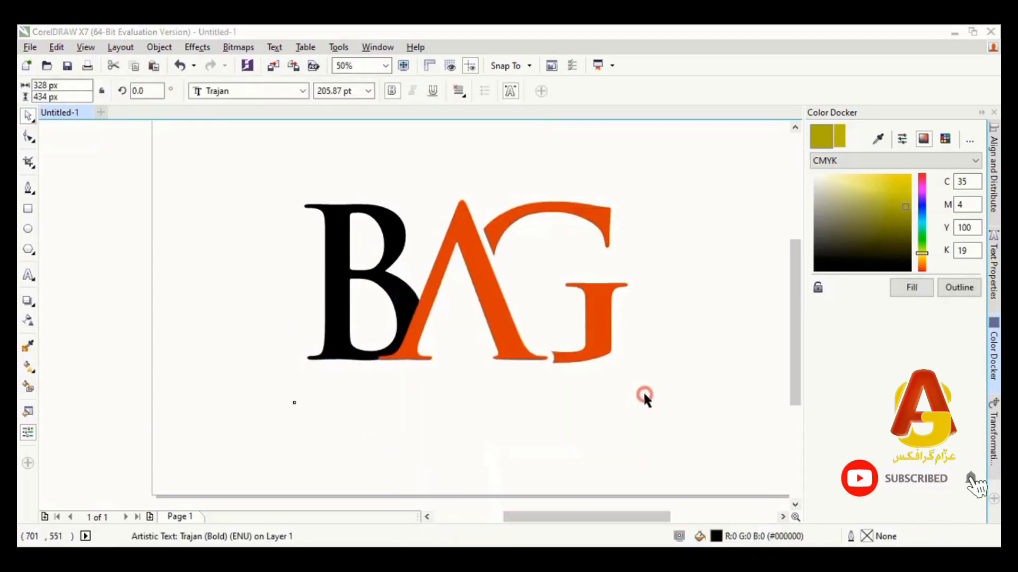
pyautogui.rightClick(384, 215)
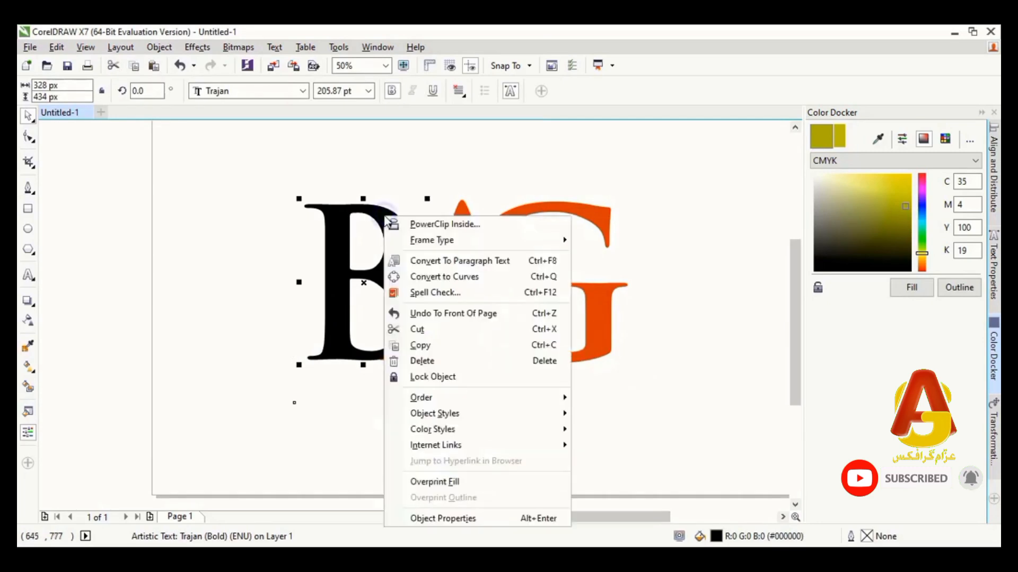
pyautogui.click(425, 277)
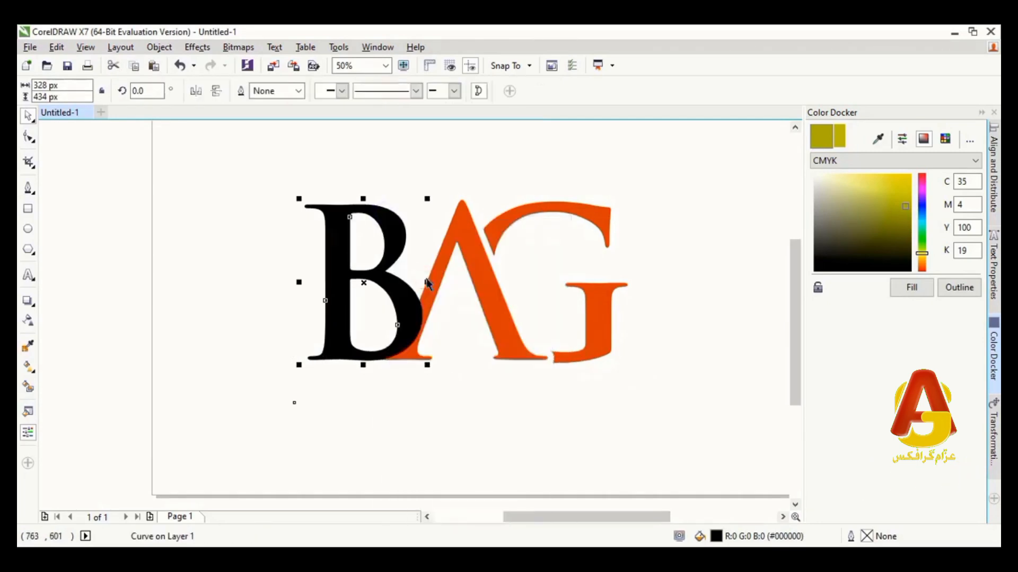
# Set the letter B's outline width to 35 px and convert the outline to a separate object
pyautogui.click(295, 92)
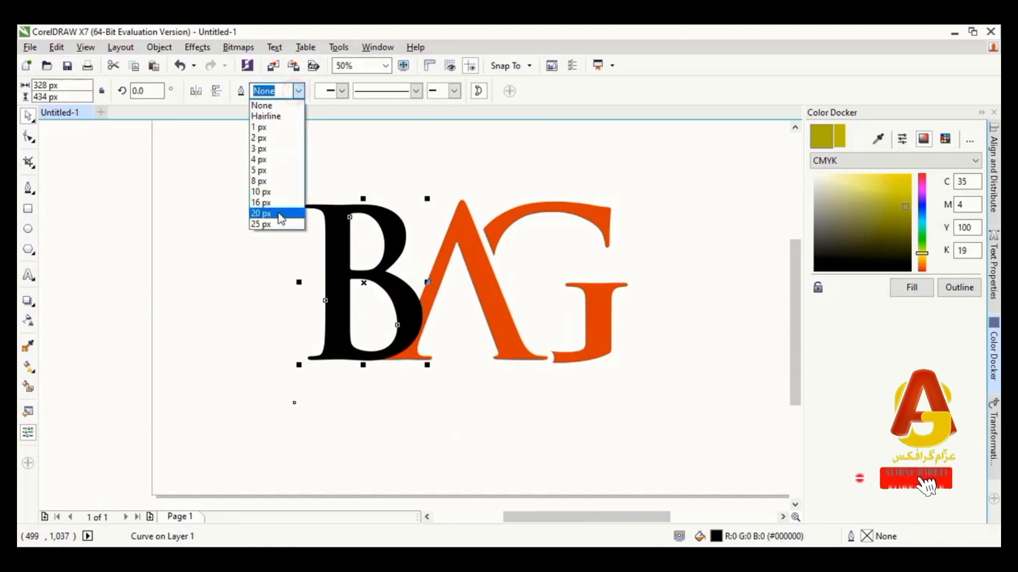
pyautogui.click(274, 225)
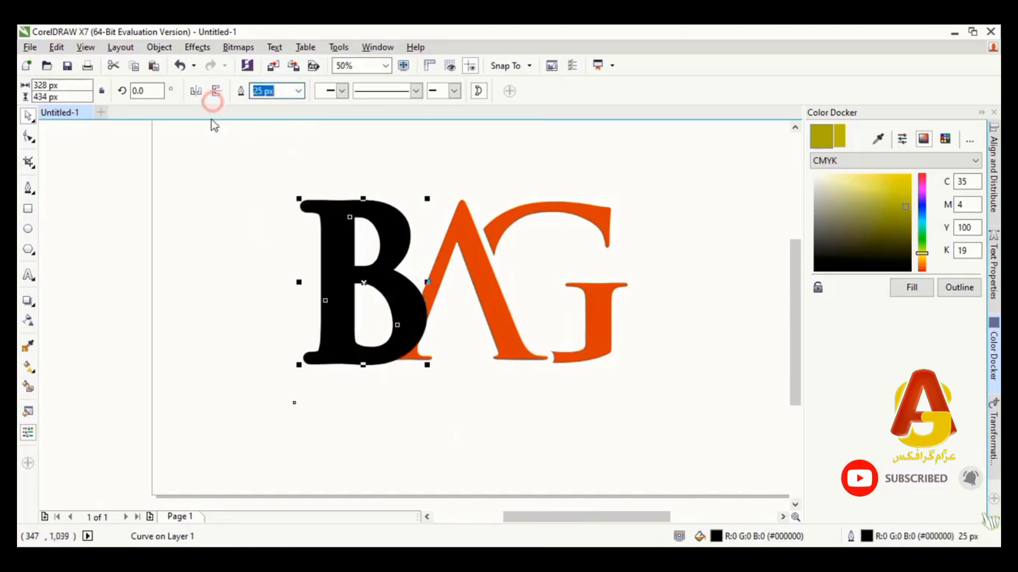
pyautogui.press('Return')
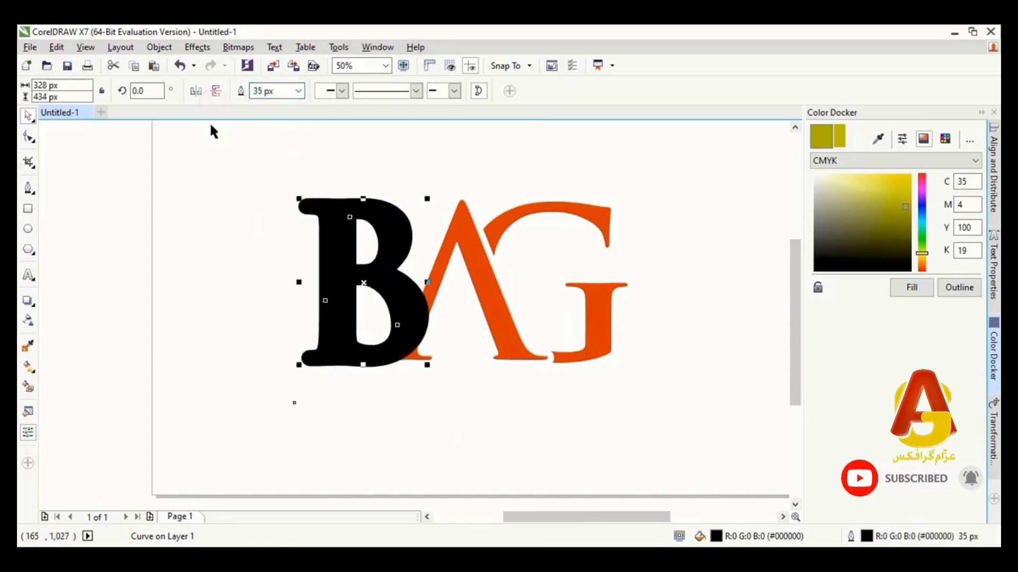
pyautogui.click(159, 47)
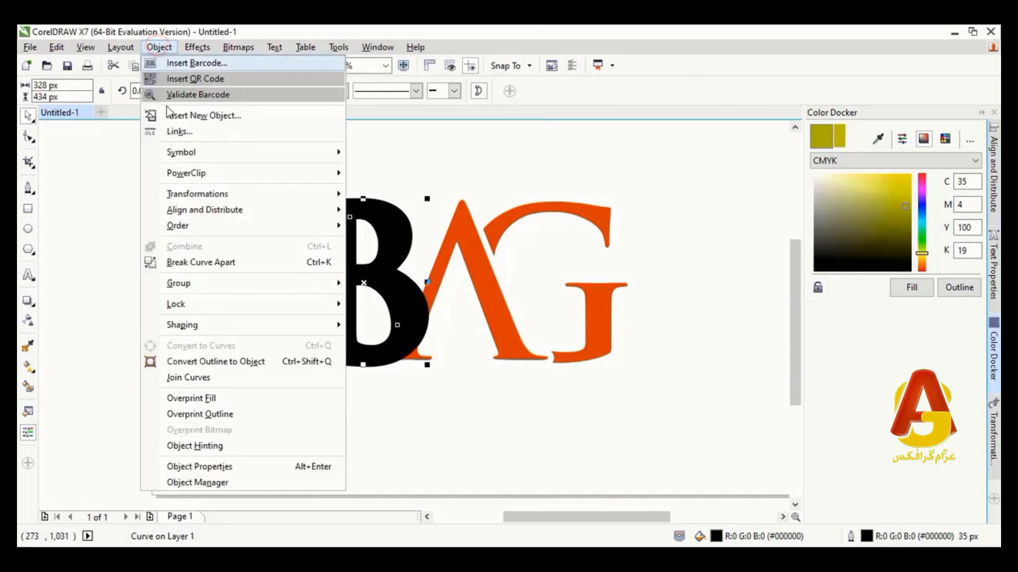
pyautogui.click(208, 360)
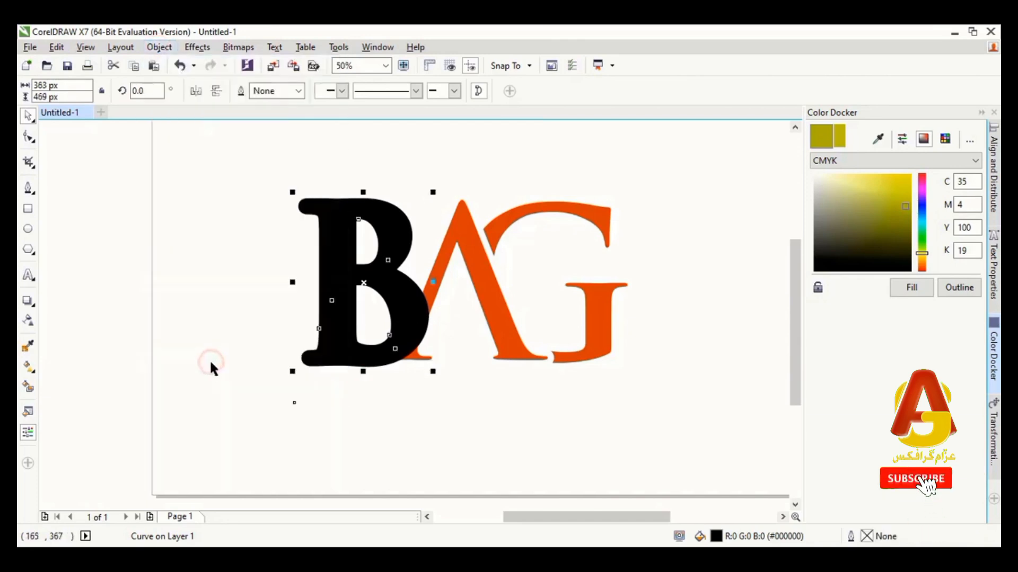
# Smart Fill the upper part and the lower-left foot of the A outside the B's thick outline with orange
pyautogui.click(419, 423)
pyautogui.click(475, 258)
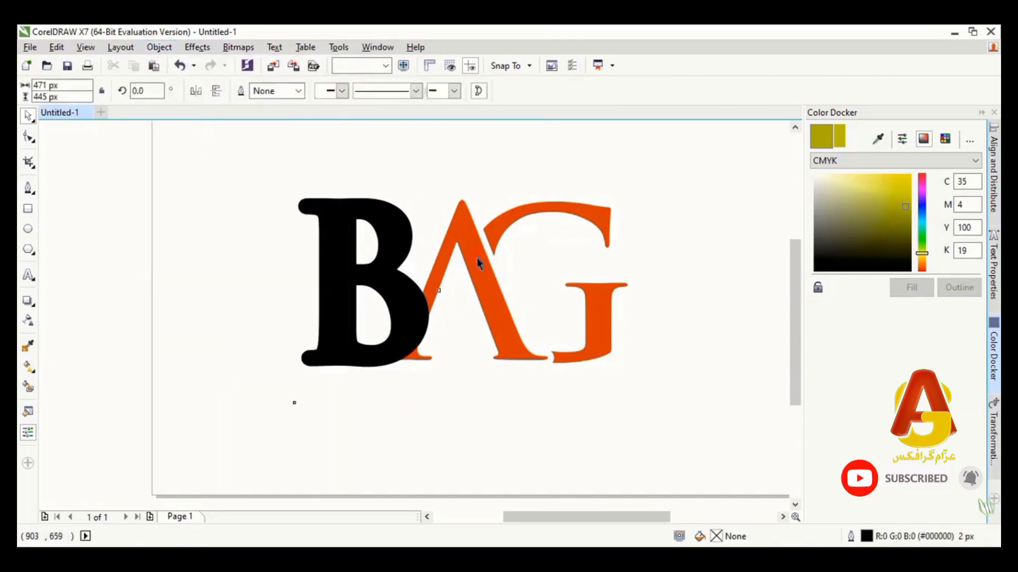
pyautogui.click(29, 391)
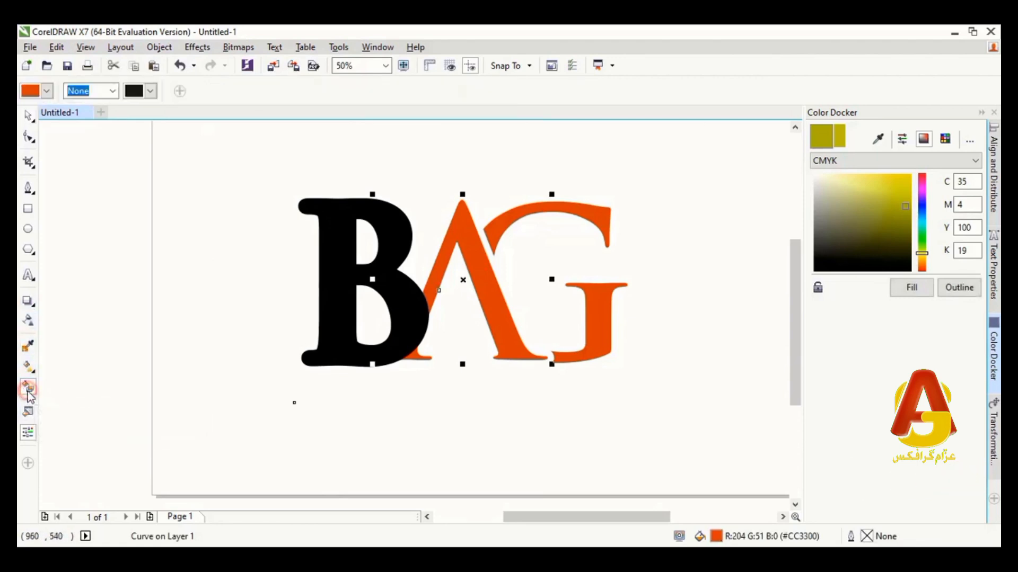
pyautogui.click(463, 232)
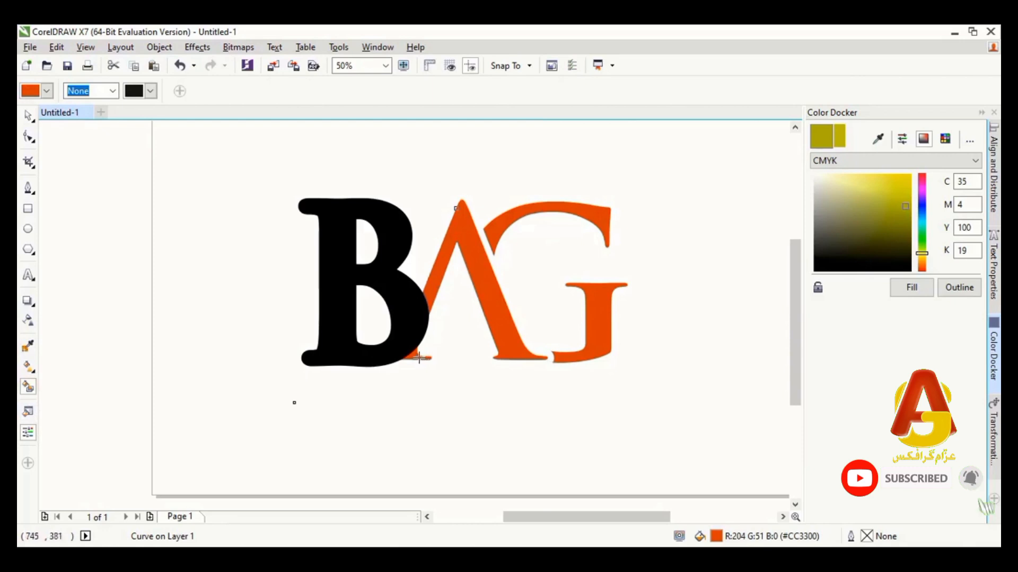
pyautogui.click(28, 118)
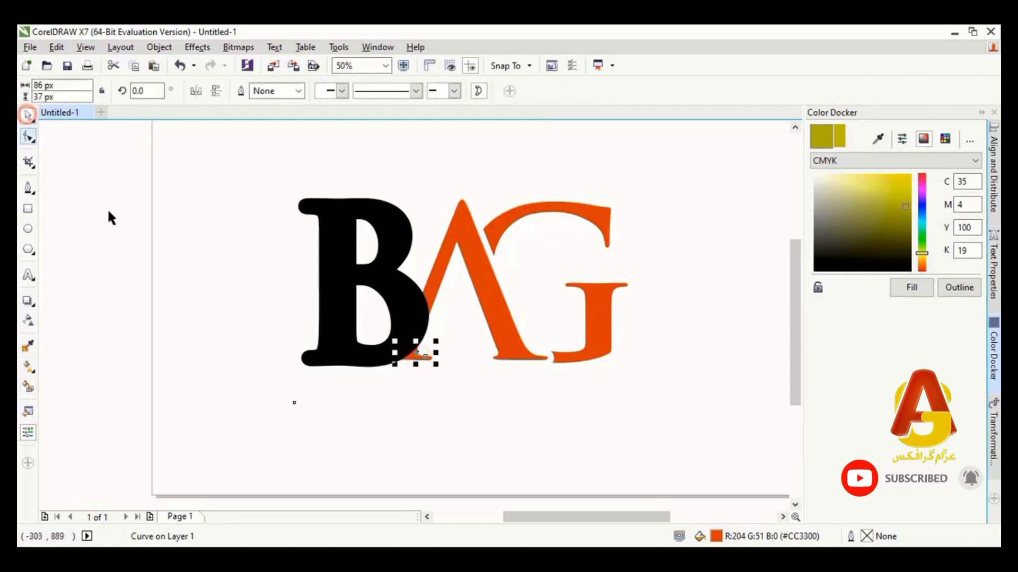
# Move the B's black outline object aside and delete it, along with the original orange A pieces behind the B
pyautogui.click(227, 316)
pyautogui.moveTo(413, 287); pyautogui.dragTo(228, 339)
pyautogui.press('Delete')
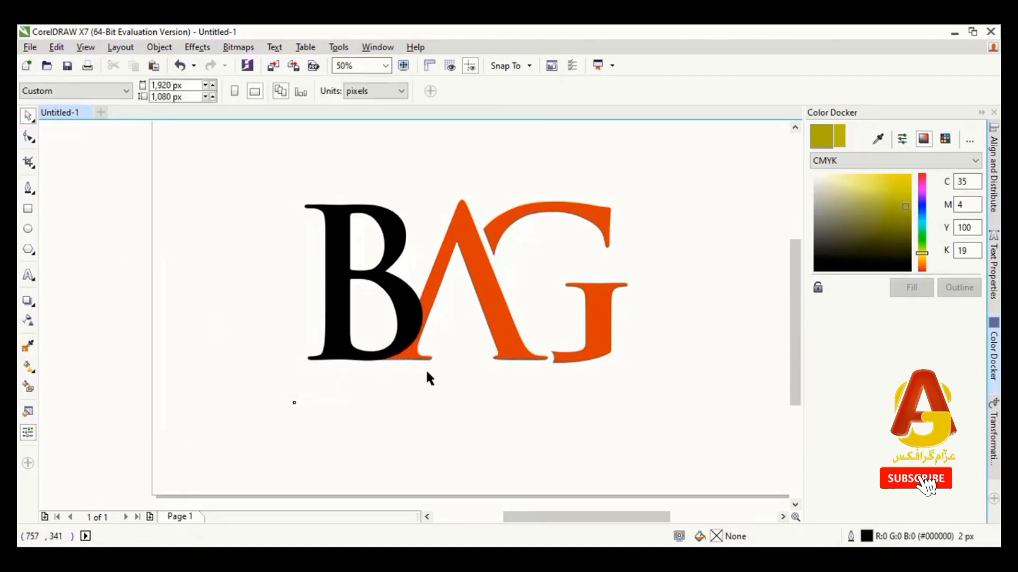
pyautogui.moveTo(428, 324); pyautogui.dragTo(444, 328)
pyautogui.press('Delete')
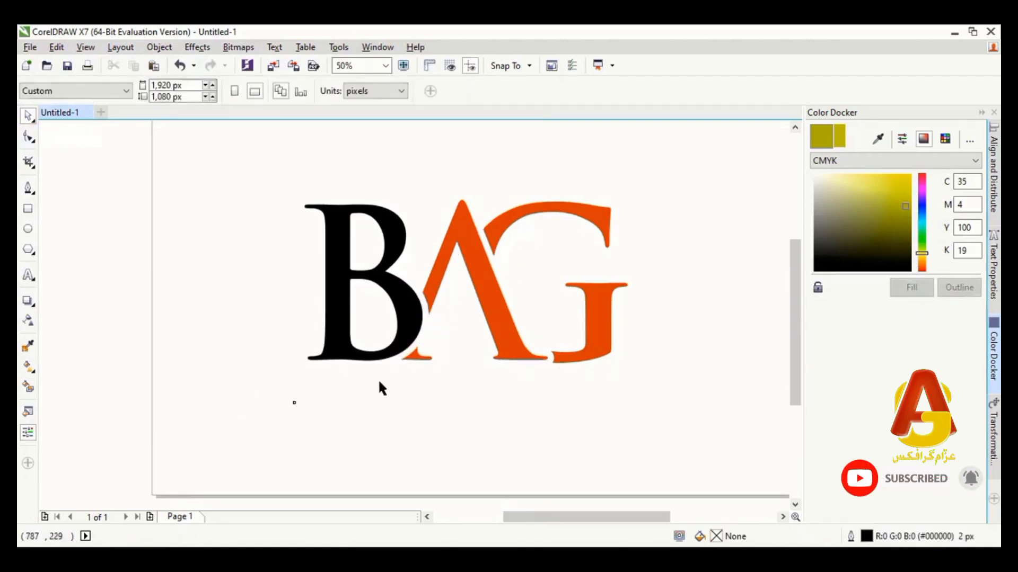
# Draw a closed, tapering curved swoosh about 760 px wide and 160 px high across the B and A with the Pen tool
pyautogui.click(28, 188)
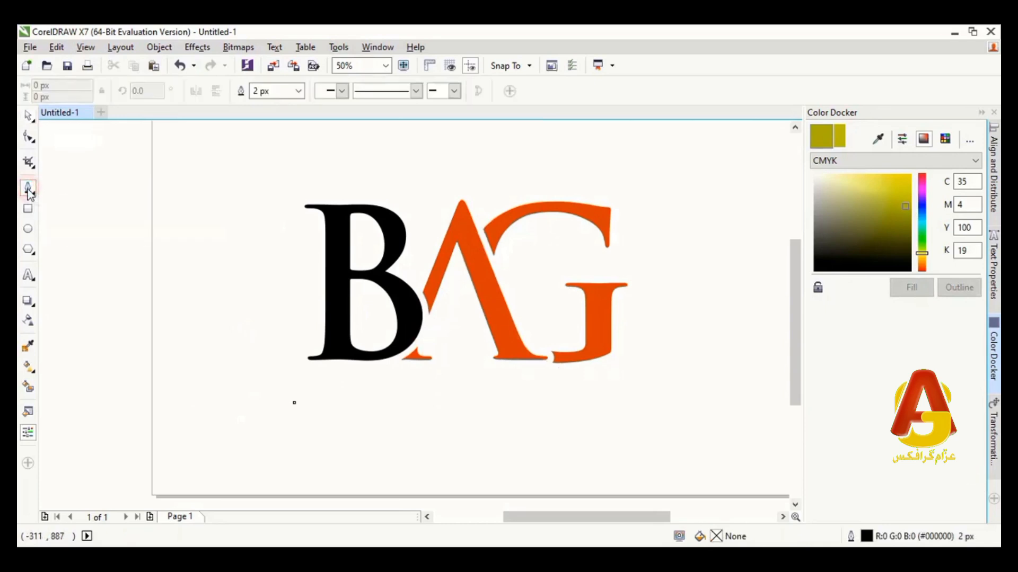
pyautogui.click(285, 280)
pyautogui.moveTo(559, 330); pyautogui.dragTo(659, 398)
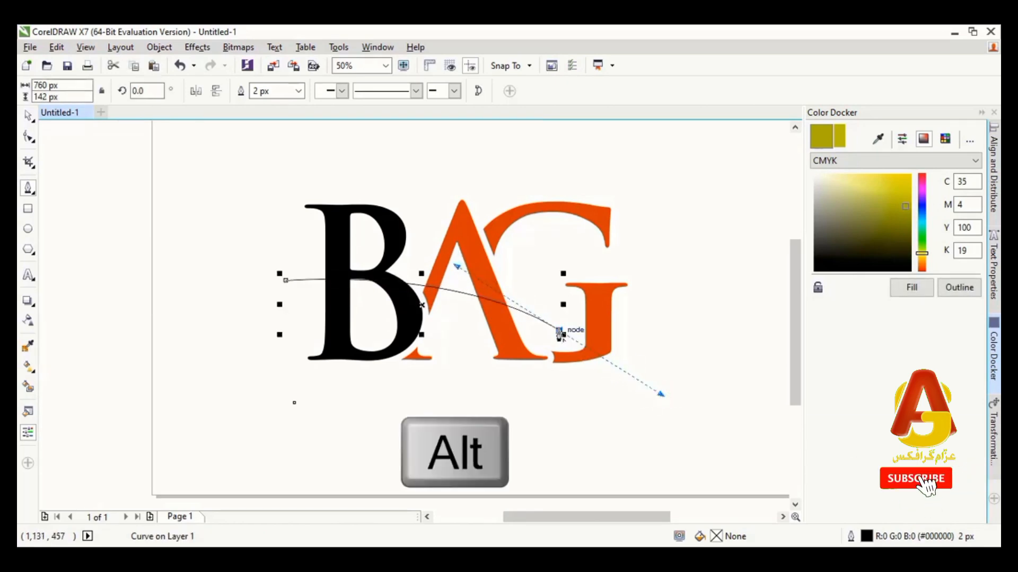
pyautogui.keyDown('alt'); pyautogui.click(559, 331); pyautogui.keyUp('alt')
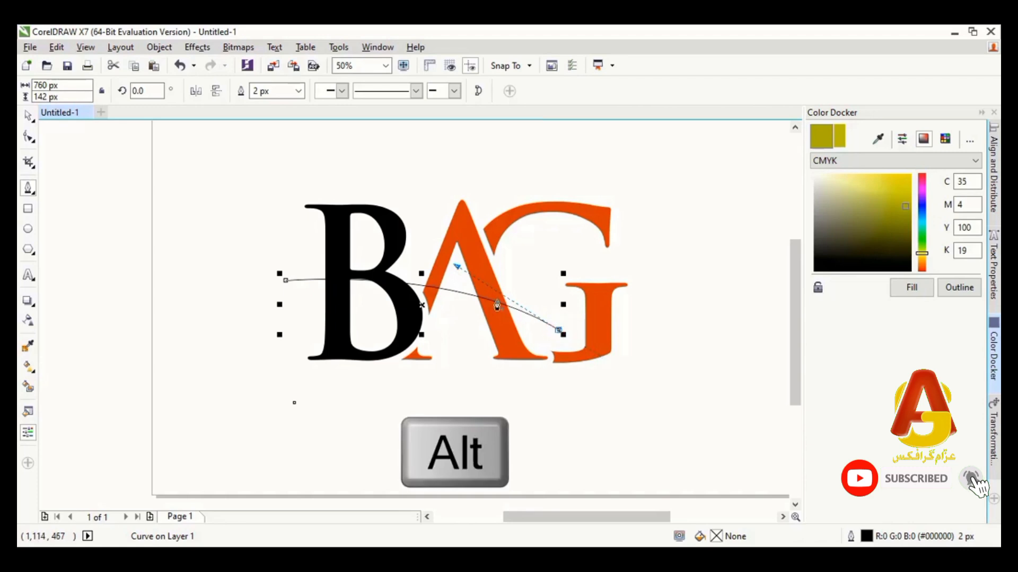
pyautogui.moveTo(285, 284); pyautogui.dragTo(475, 251)
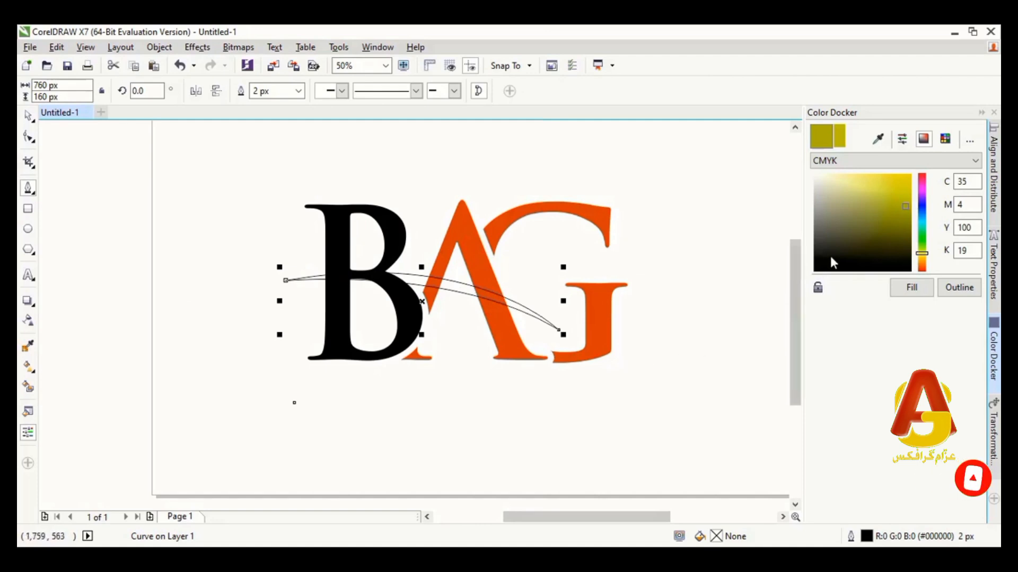
# Fill the swoosh with dark olive C35 M15 Y100 K67, remove its outline and clear the selection
pyautogui.click(895, 238)
pyautogui.click(905, 285)
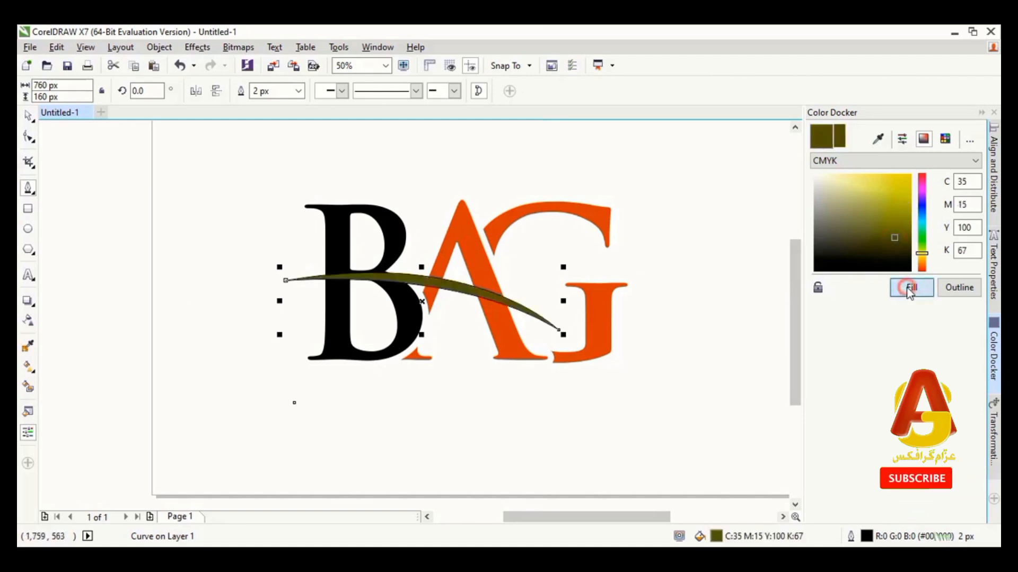
pyautogui.click(299, 91)
pyautogui.scroll(1, 283, 117)
pyautogui.click(283, 106)
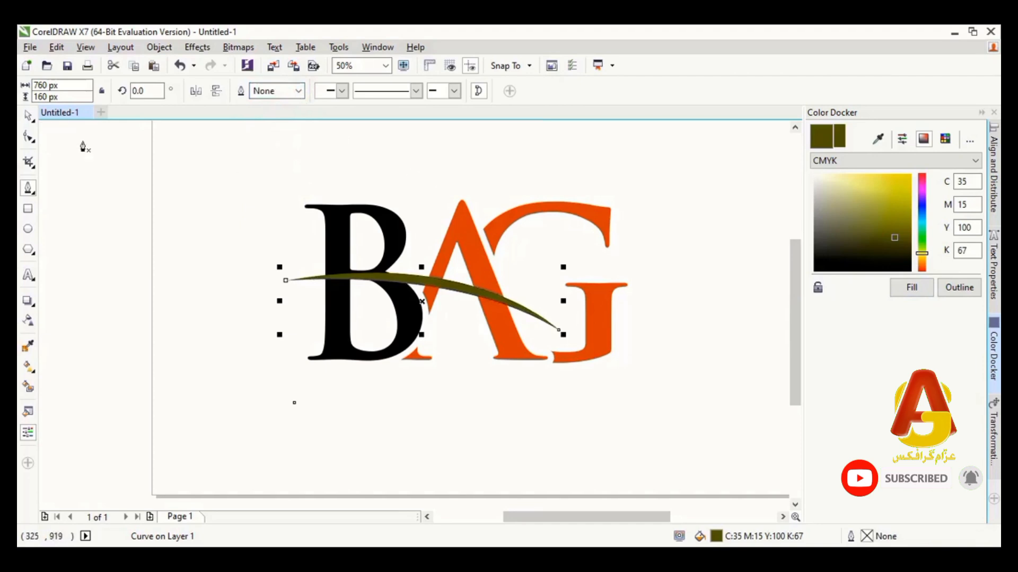
pyautogui.click(485, 186)
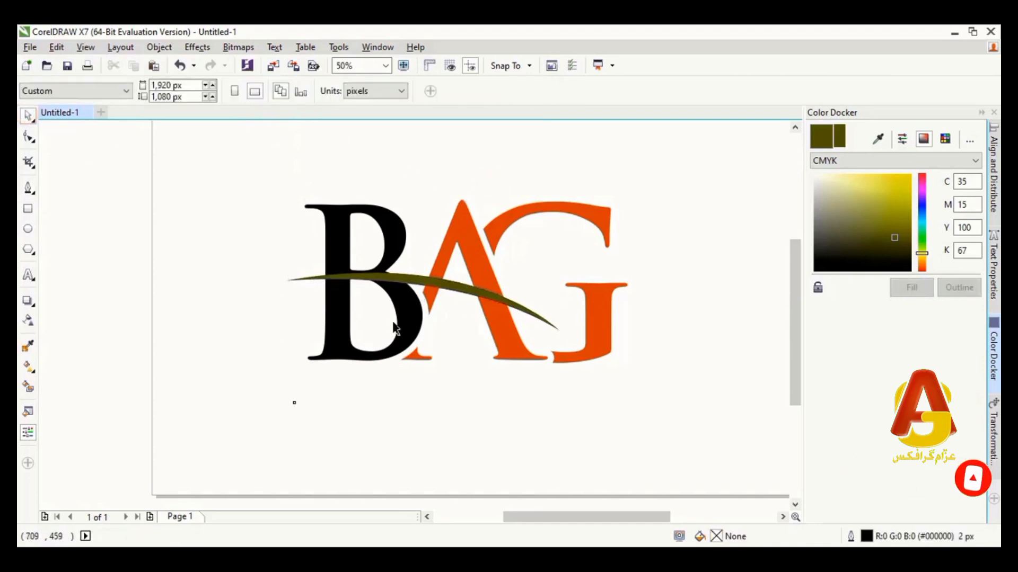
# Move the olive swoosh slightly upward over the letters
pyautogui.scroll(1, 407, 304)
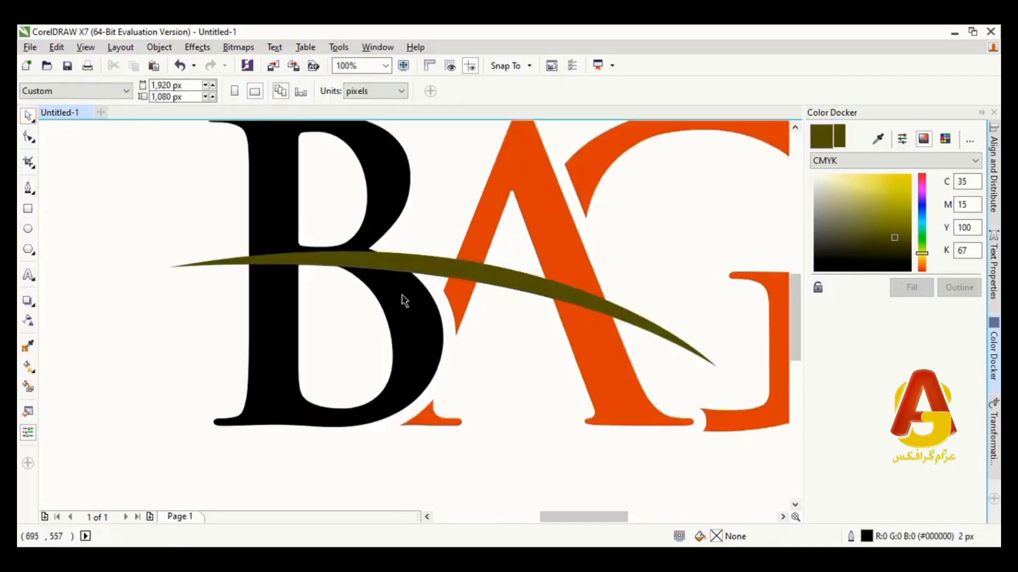
pyautogui.click(417, 264)
pyautogui.moveTo(417, 264); pyautogui.dragTo(417, 265)
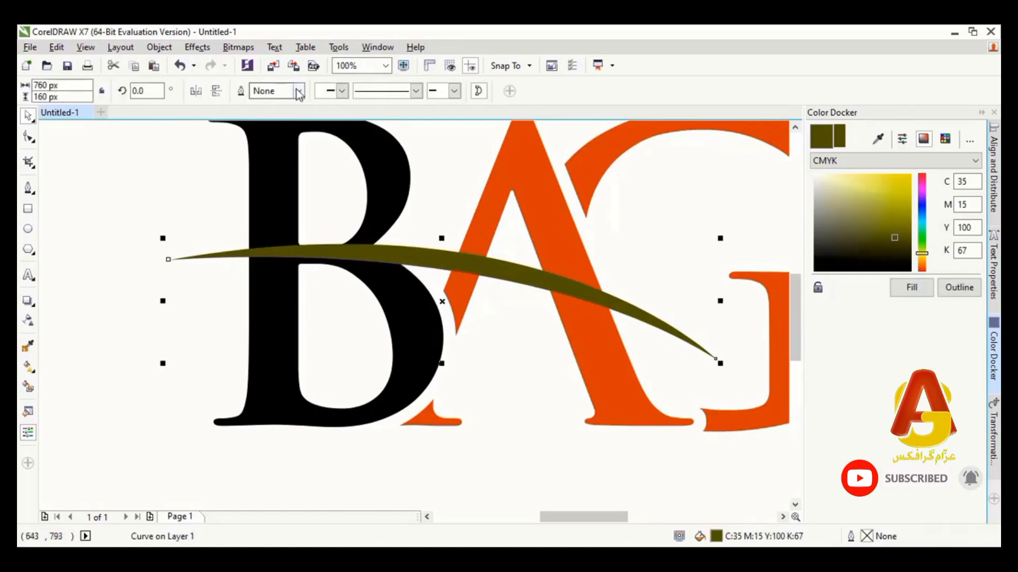
# Set the swoosh's outline width to 35 px and convert the outline to a separate object
pyautogui.moveTo(284, 90); pyautogui.dragTo(235, 91)
pyautogui.write('3')
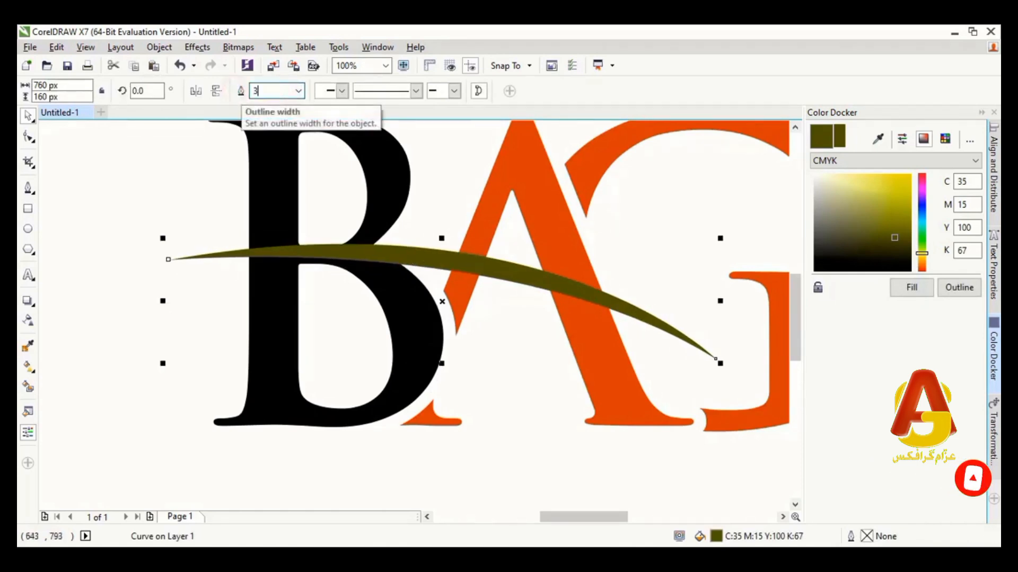
pyautogui.write('5')
pyautogui.press('Return')
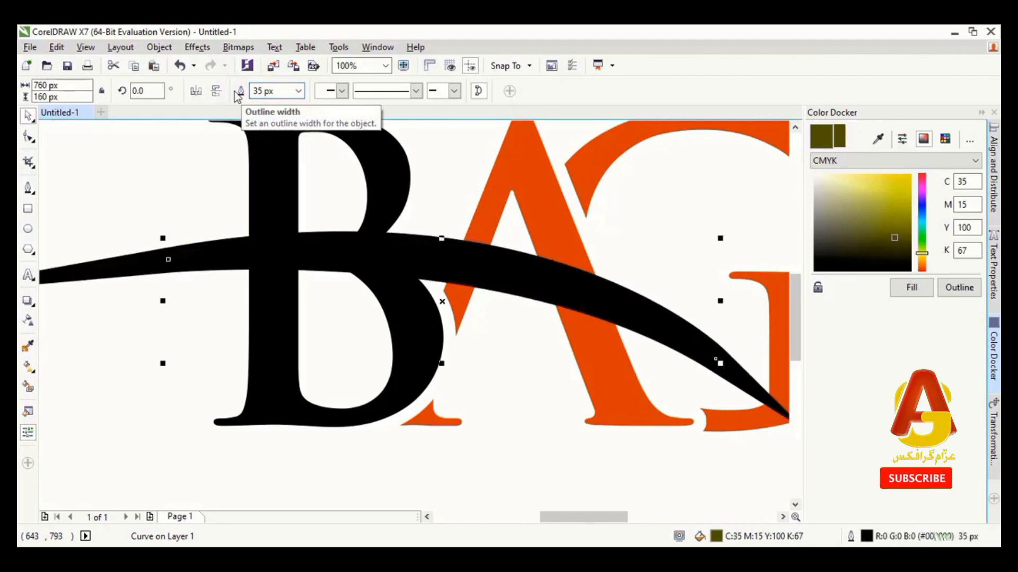
pyautogui.click(159, 47)
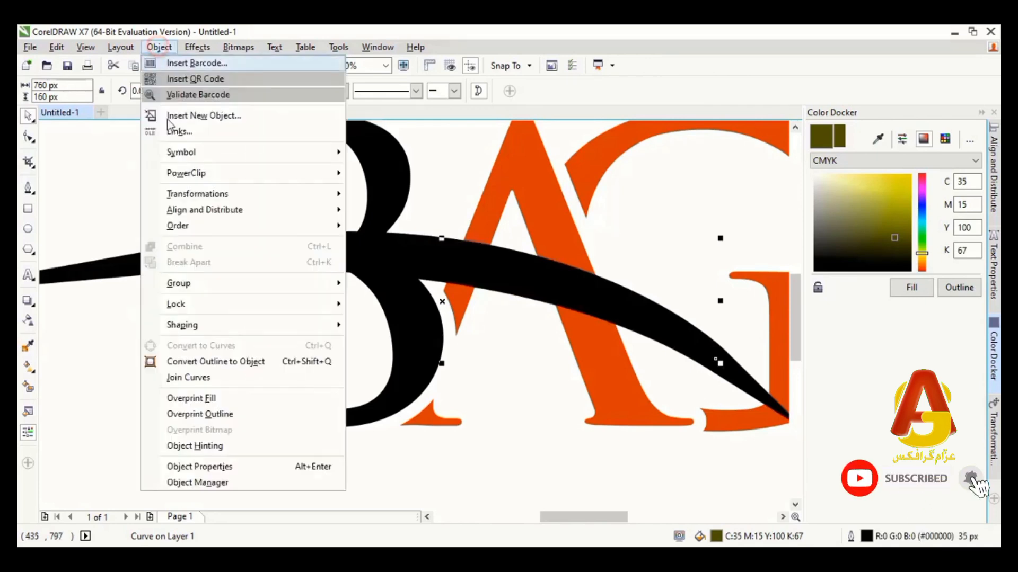
pyautogui.click(223, 362)
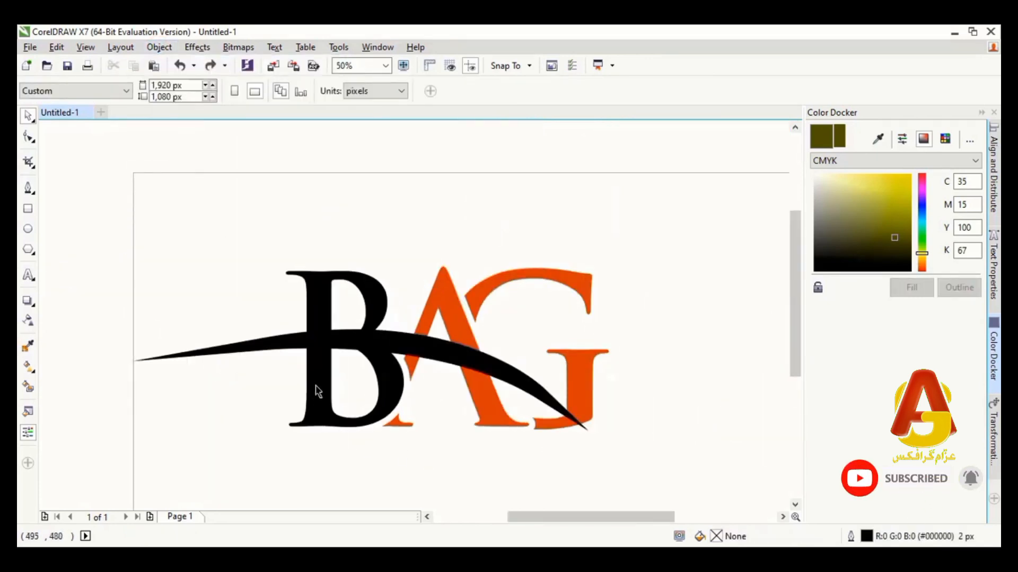
# Smart Fill the part of the B below the swoosh's outline with olive #999933 and no outline
pyautogui.click(317, 384)
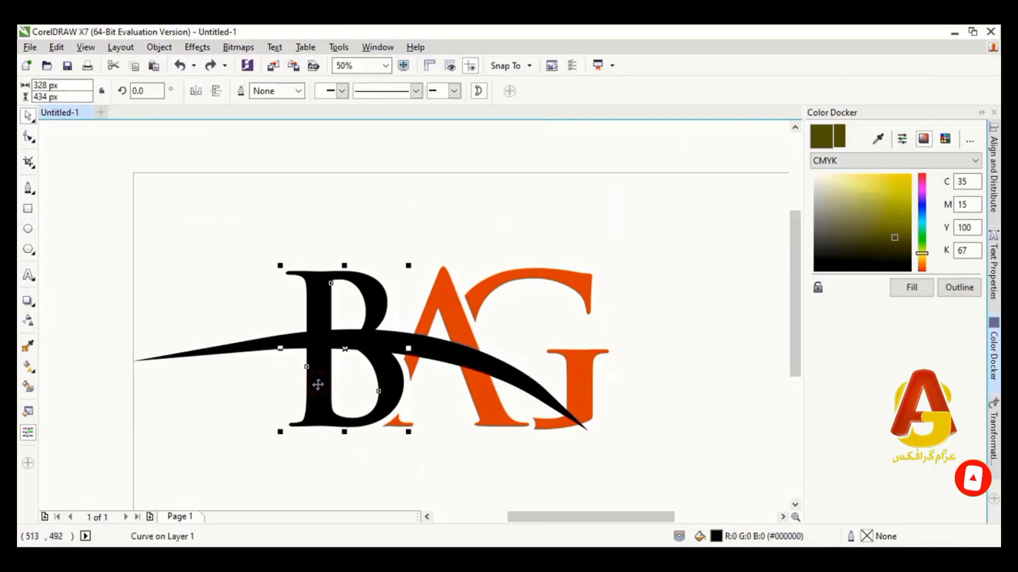
pyautogui.click(28, 387)
pyautogui.click(30, 91)
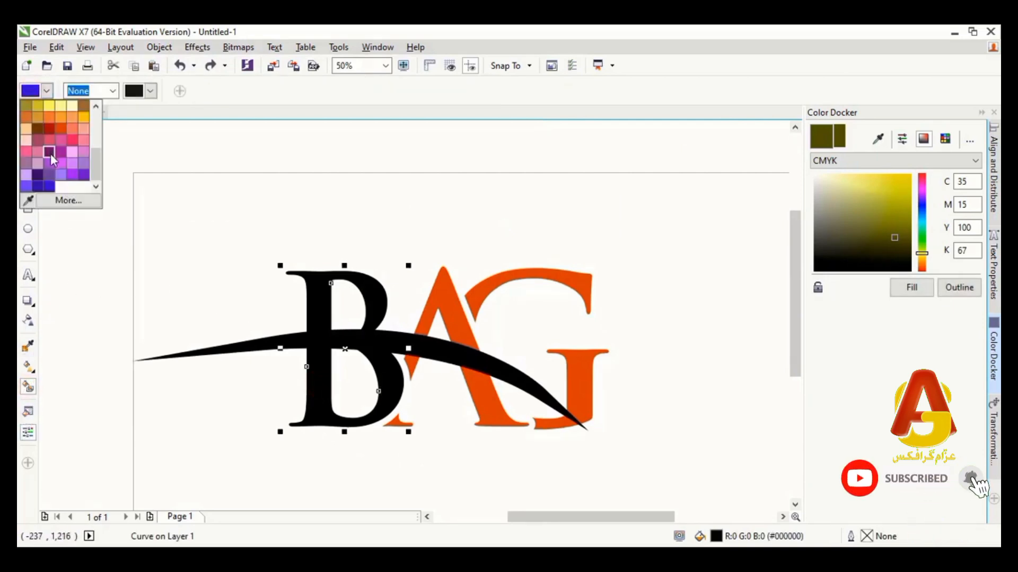
pyautogui.click(24, 107)
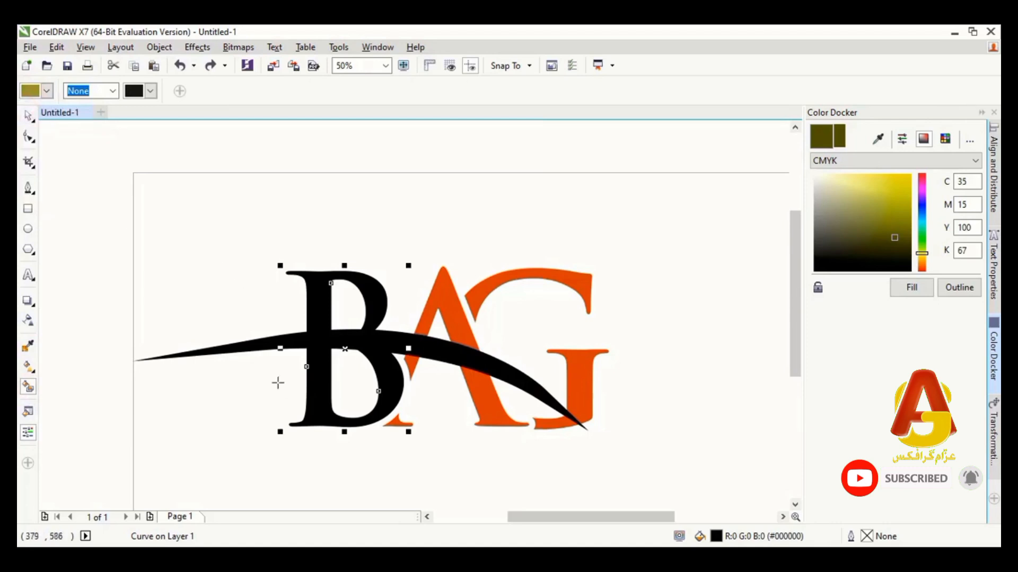
pyautogui.click(321, 395)
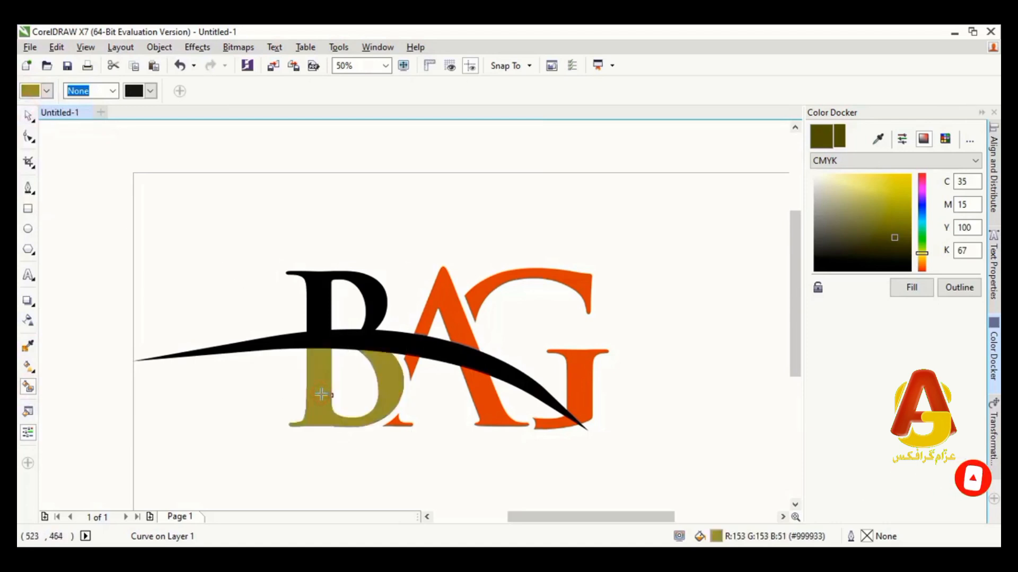
# Smart Fill the parts of the A below the swoosh's black outline with the same olive
pyautogui.press('space')
pyautogui.click(367, 222)
pyautogui.click(441, 292)
pyautogui.press('space')
pyautogui.click(459, 399)
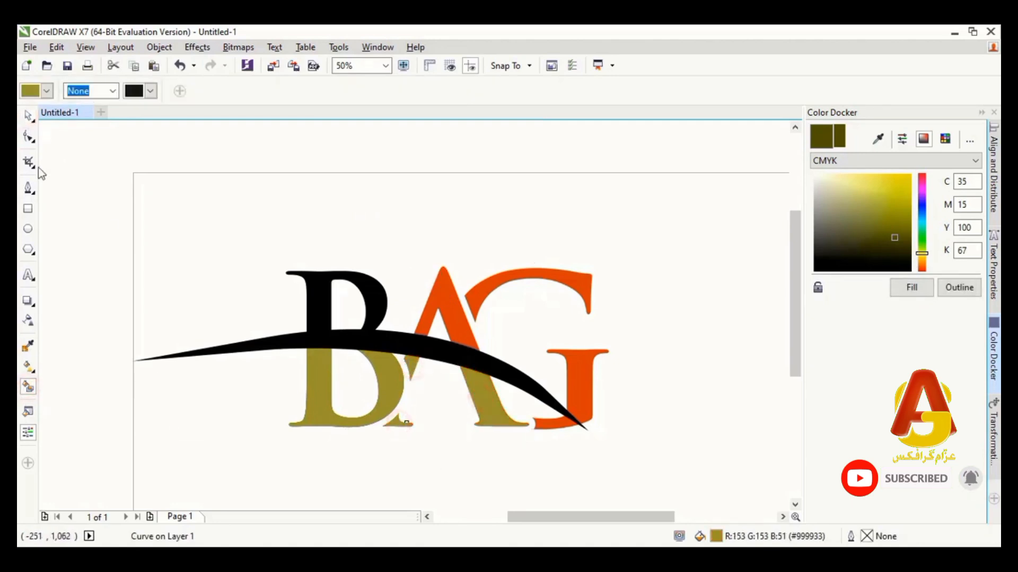
# Move the swoosh's black outline object below the letters and delete it
pyautogui.click(28, 116)
pyautogui.click(393, 357)
pyautogui.moveTo(393, 357); pyautogui.dragTo(393, 451)
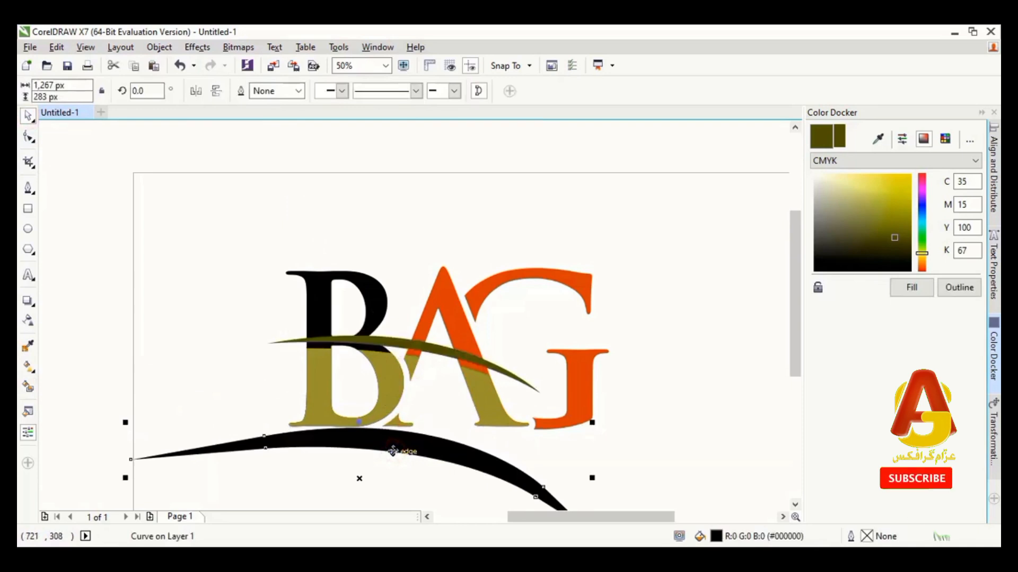
pyautogui.press('Delete')
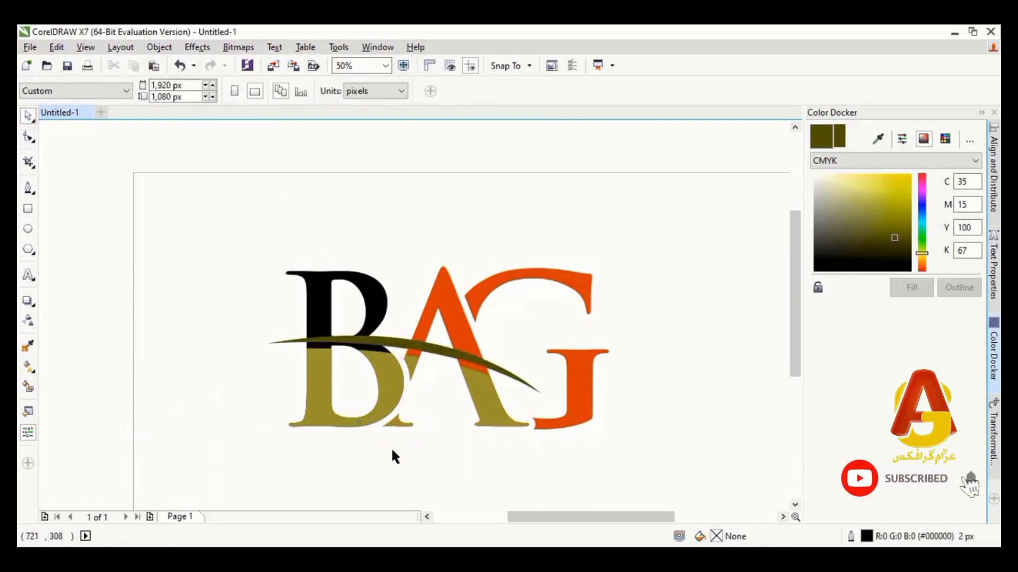
# Smart Fill the part of the B above the swoosh with olive #999933 and clear the selection
pyautogui.click(375, 291)
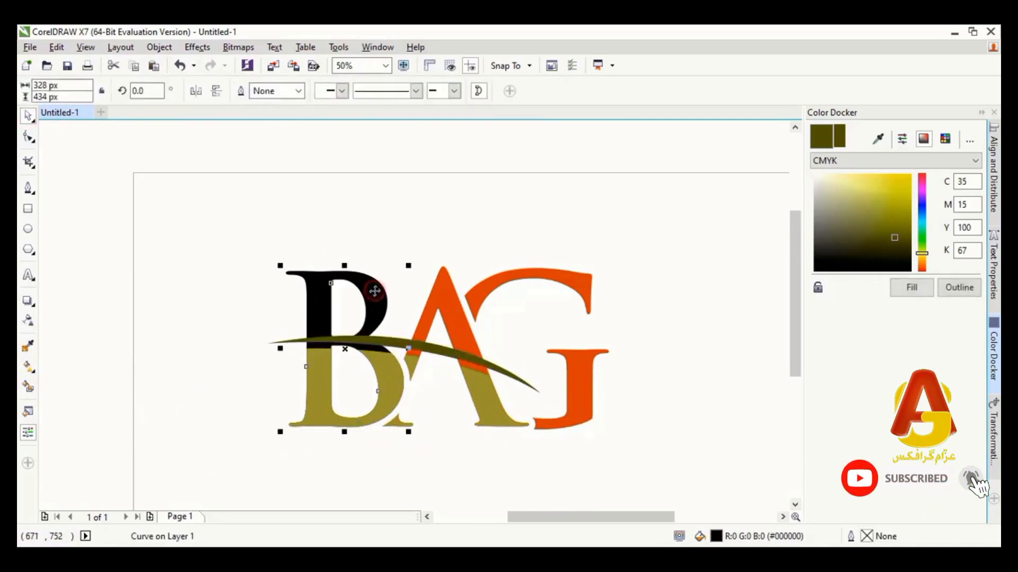
pyautogui.click(29, 390)
pyautogui.click(324, 297)
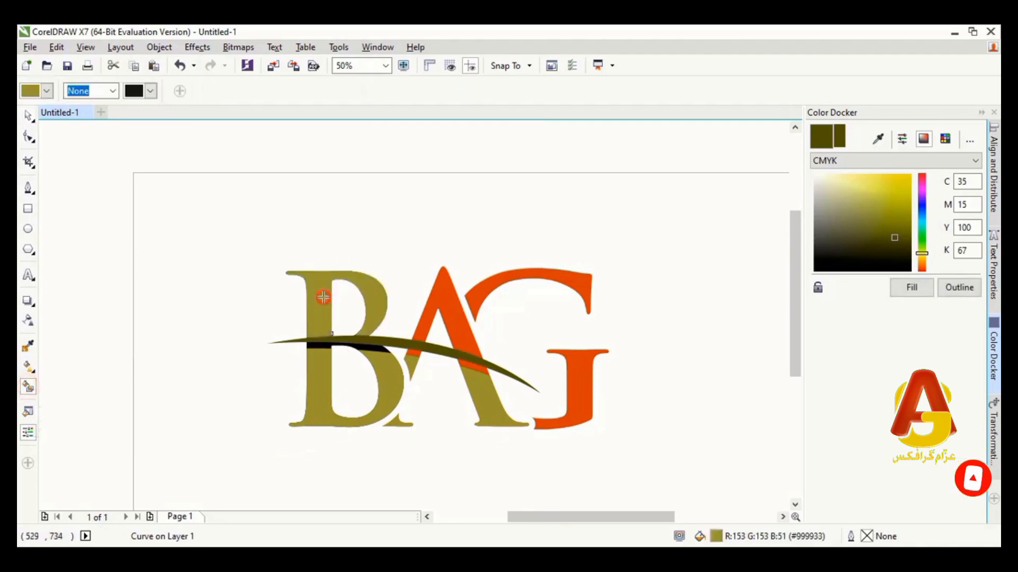
pyautogui.click(28, 115)
pyautogui.click(274, 193)
# Smart Fill the upper part of the A above the swoosh with olive #999933
pyautogui.click(452, 298)
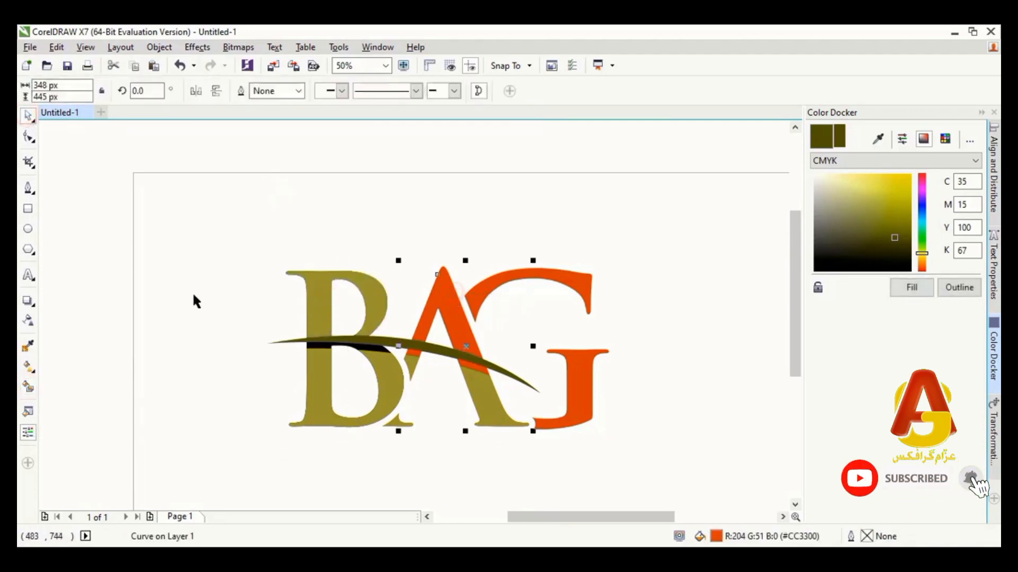
pyautogui.click(28, 387)
pyautogui.click(441, 298)
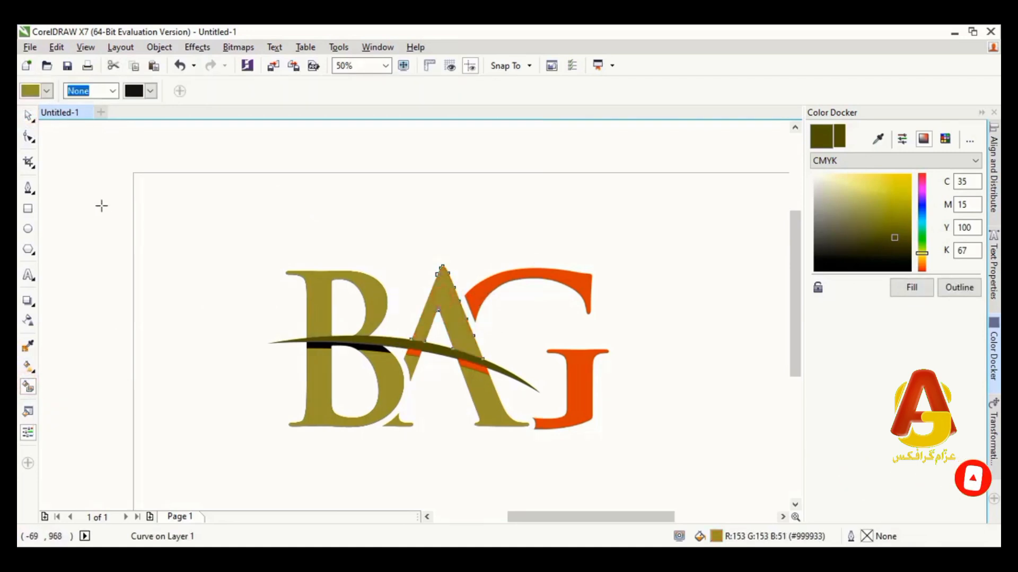
# Delete the original black B and orange A that show behind the olive letter parts below the swoosh
pyautogui.click(28, 114)
pyautogui.click(409, 237)
pyautogui.scroll(2, 390, 347)
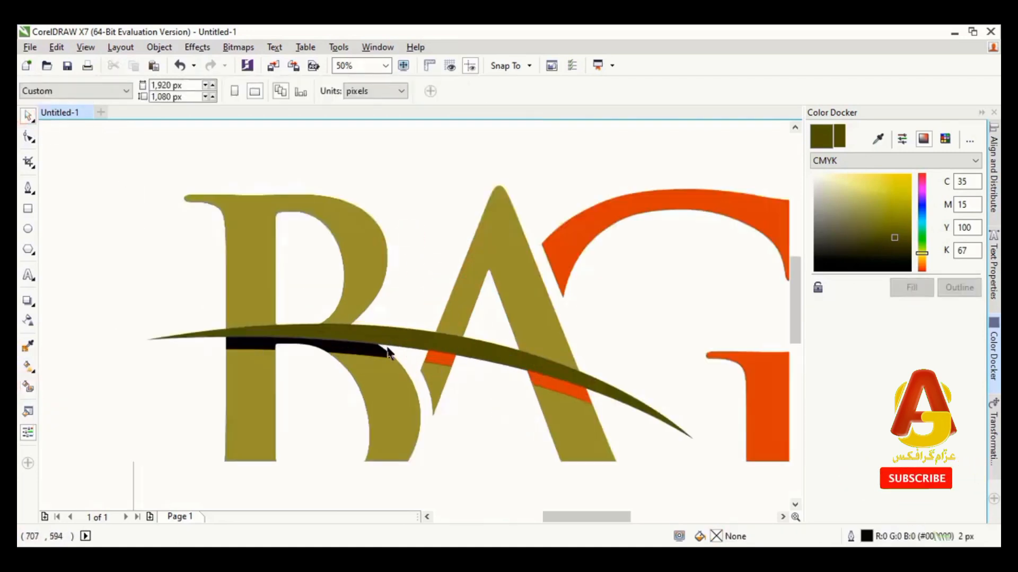
pyautogui.click(378, 327)
pyautogui.moveTo(378, 327); pyautogui.dragTo(407, 261)
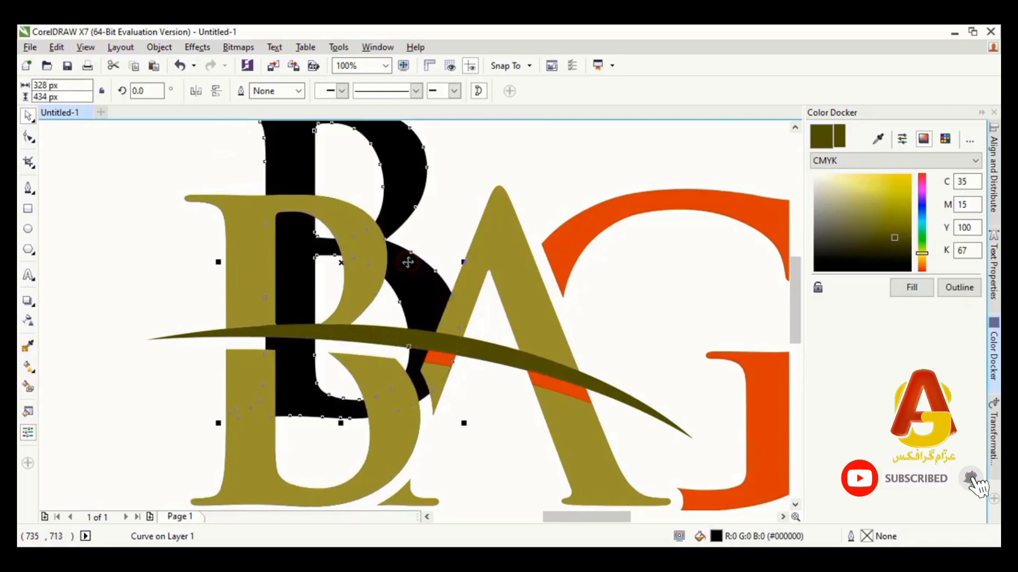
pyautogui.press('Delete')
pyautogui.press('Delete')
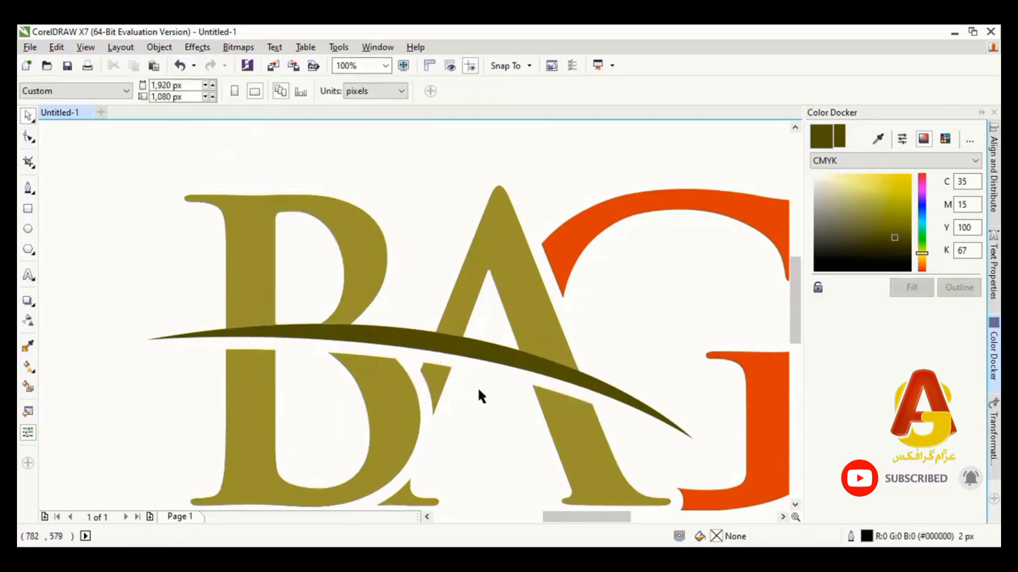
# Weld all letter parts and the swoosh into a single shape and clear the selection
pyautogui.scroll(-1, 507, 413)
pyautogui.moveTo(323, 262); pyautogui.dragTo(676, 470)
pyautogui.click(222, 91)
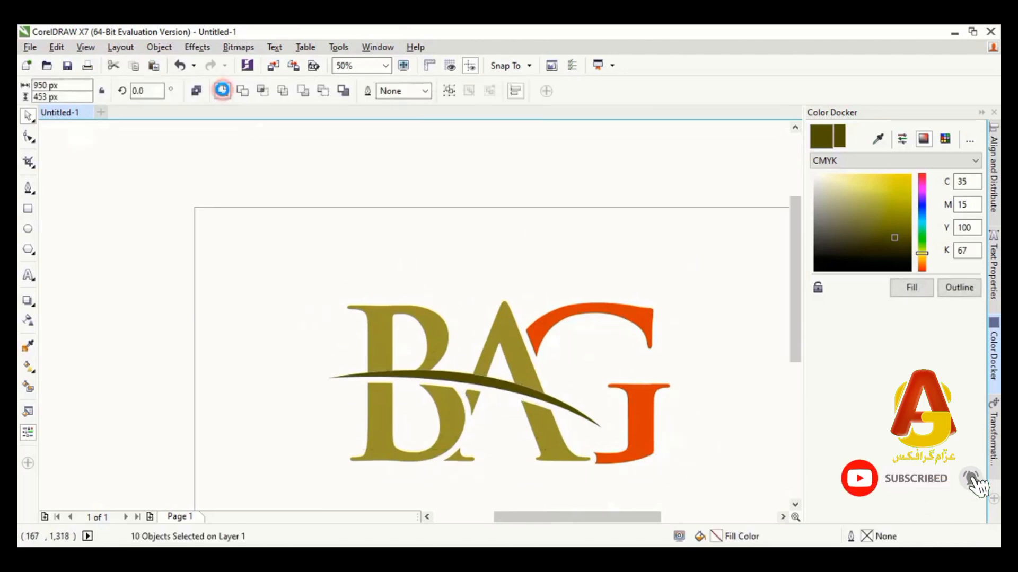
pyautogui.click(533, 235)
# Break the welded BAG curve apart into separate pieces and deselect them
pyautogui.click(502, 329)
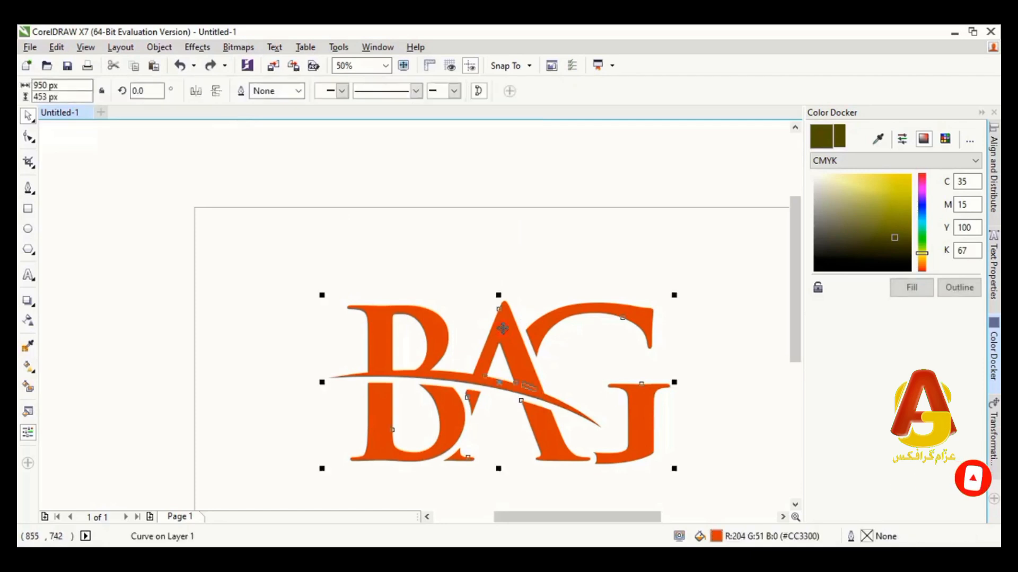
pyautogui.rightClick(502, 328)
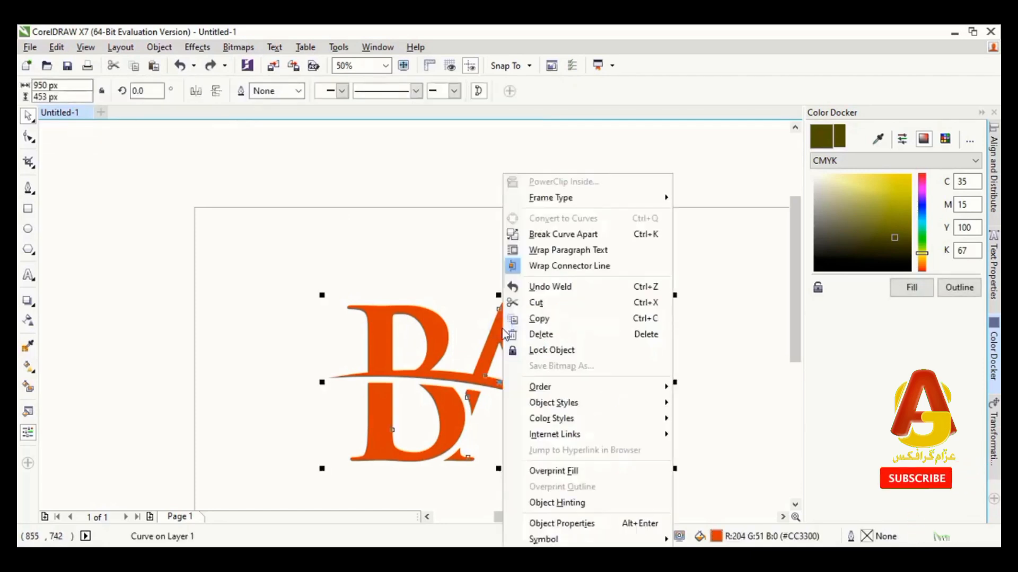
pyautogui.click(557, 235)
pyautogui.click(538, 272)
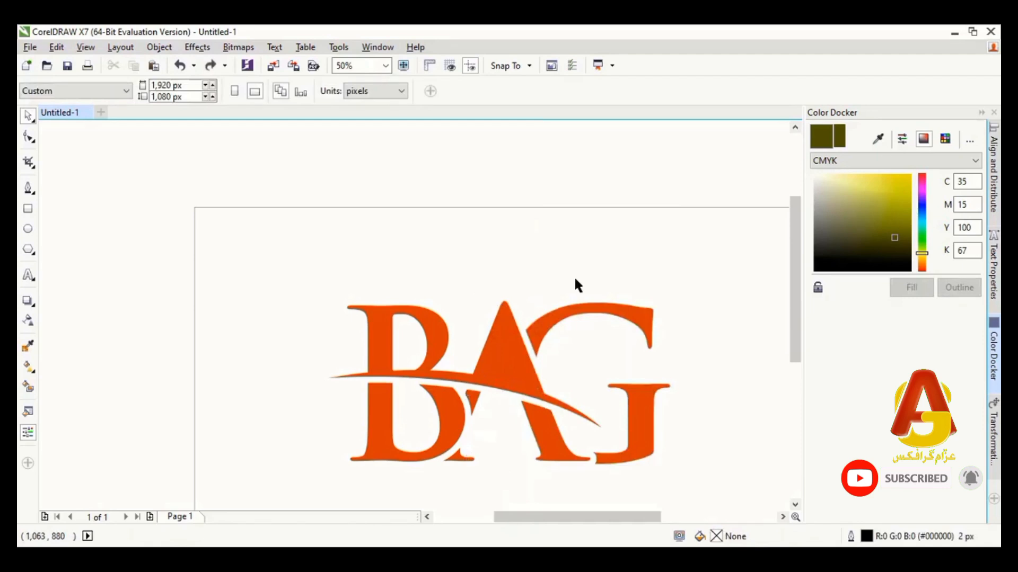
# Smart Fill the joined upper B, upper A and swoosh piece with olive #999933 and clear the selection
pyautogui.click(539, 385)
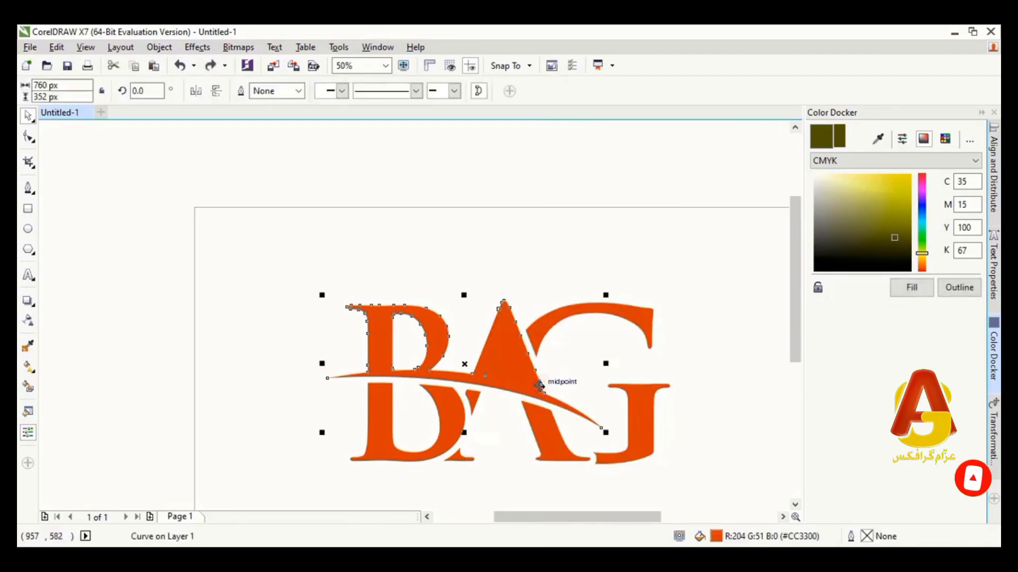
pyautogui.click(28, 387)
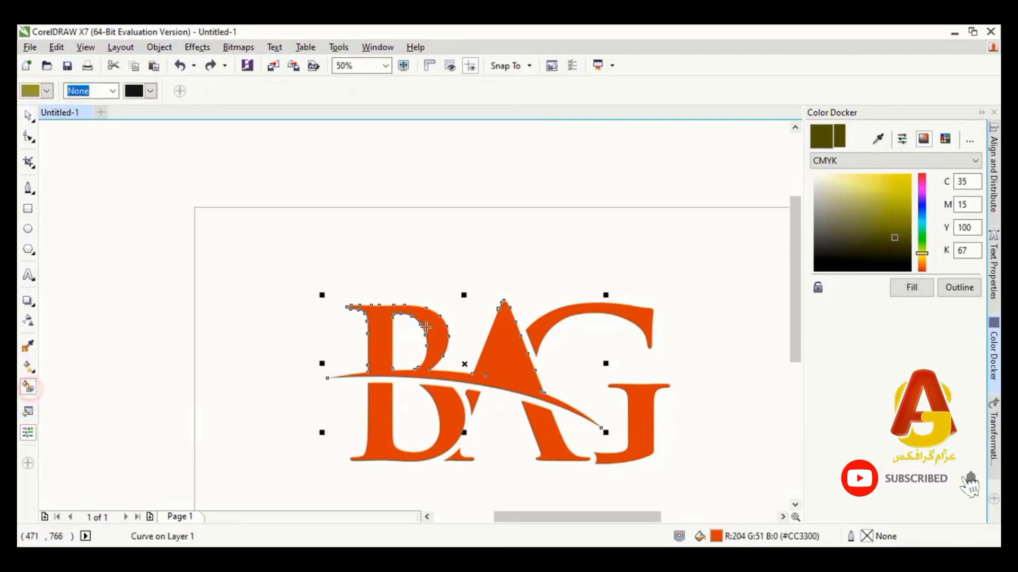
pyautogui.click(505, 325)
pyautogui.click(28, 115)
pyautogui.click(453, 239)
# Delete the leftover orange triangle inside the upper A so its counter is open
pyautogui.moveTo(501, 369); pyautogui.dragTo(561, 283)
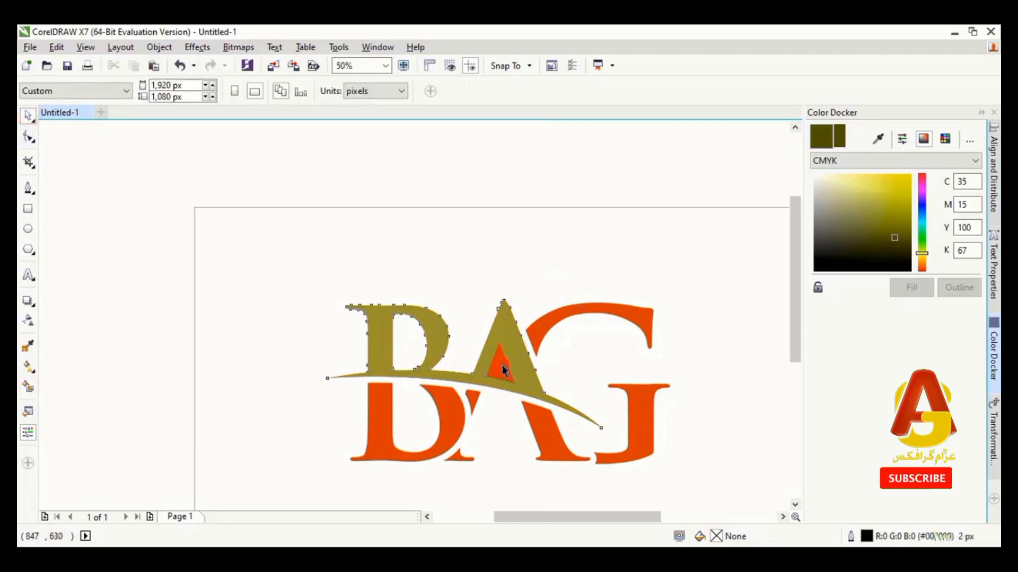
pyautogui.hotkey('ctrl', 'v')
pyautogui.press('Delete')
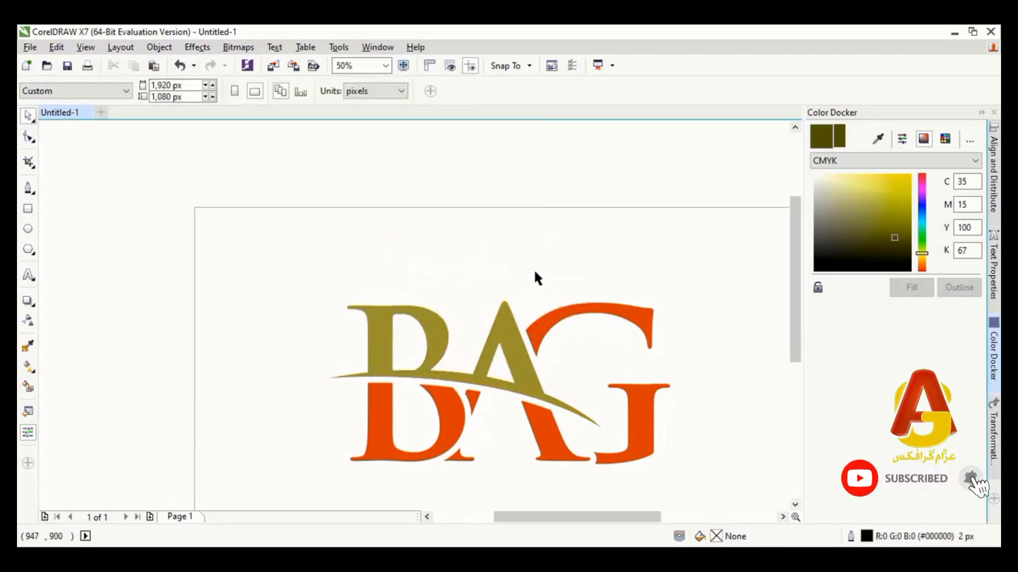
# Fill both parts of the G with PANTONE 338 C from the PANTONE solid coated palette
pyautogui.click(641, 319)
pyautogui.keyDown('shift'); pyautogui.click(646, 408); pyautogui.keyUp('shift')
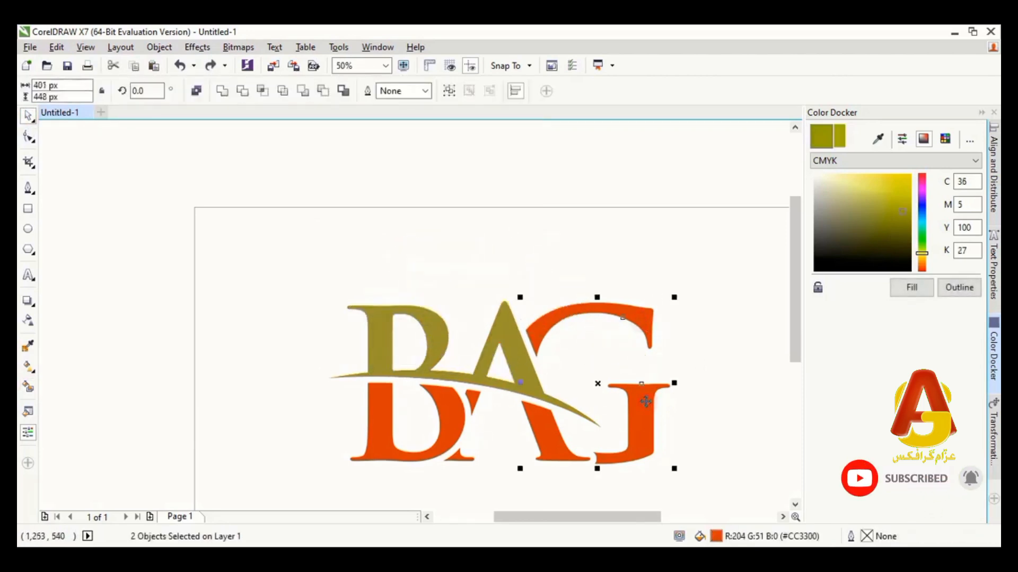
pyautogui.click(945, 139)
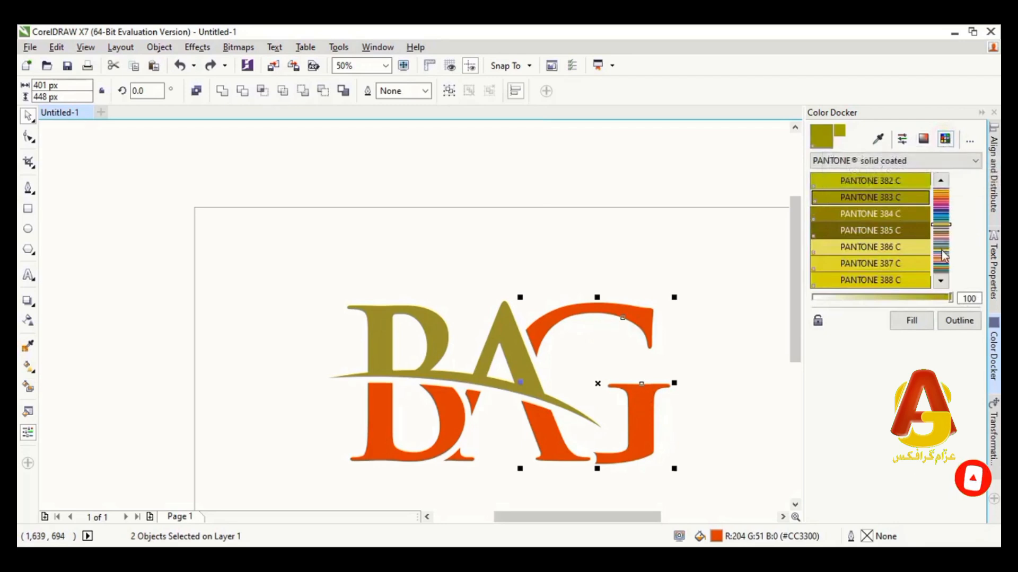
pyautogui.click(943, 248)
pyautogui.click(943, 241)
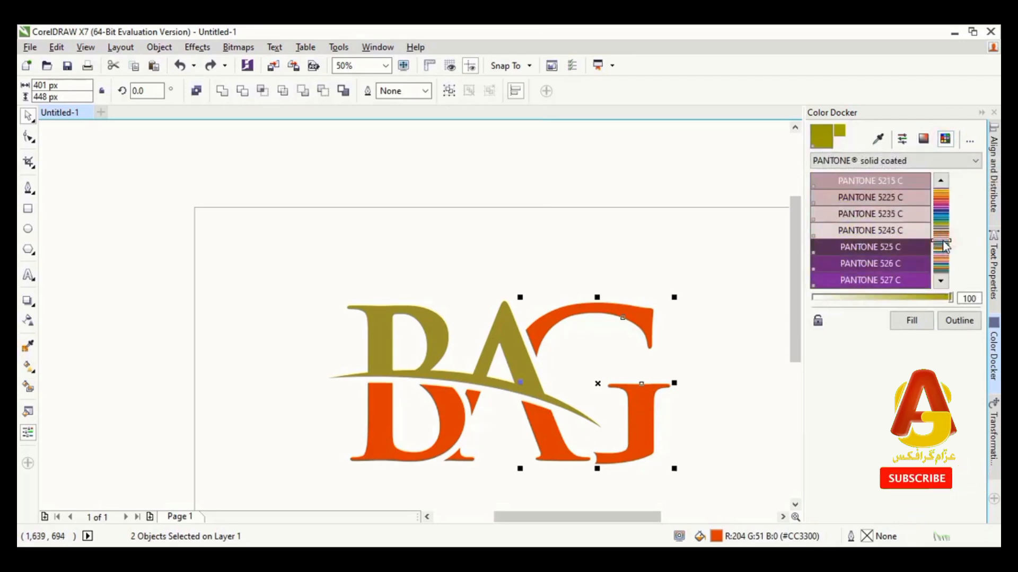
pyautogui.click(943, 233)
pyautogui.click(944, 222)
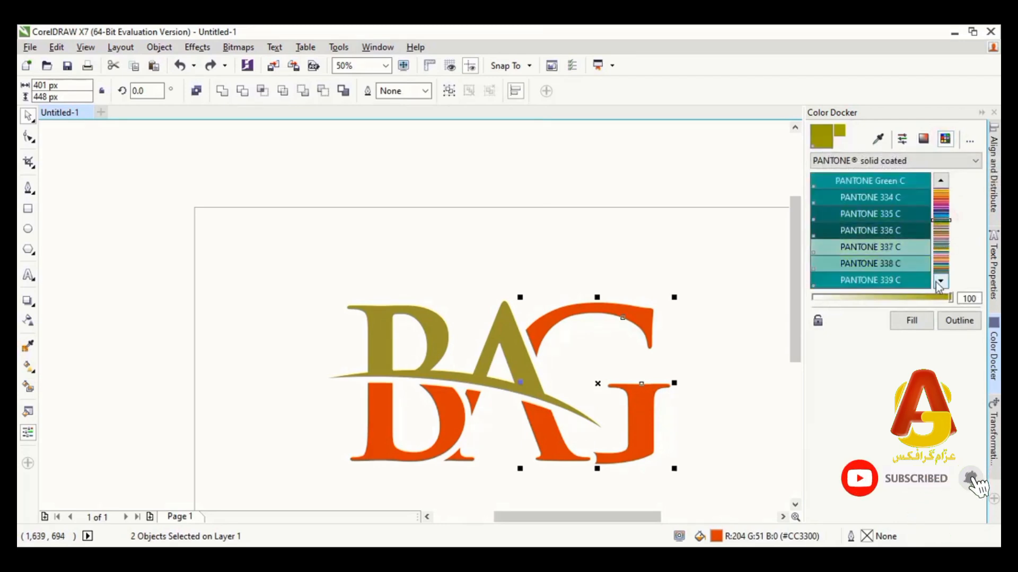
pyautogui.click(912, 265)
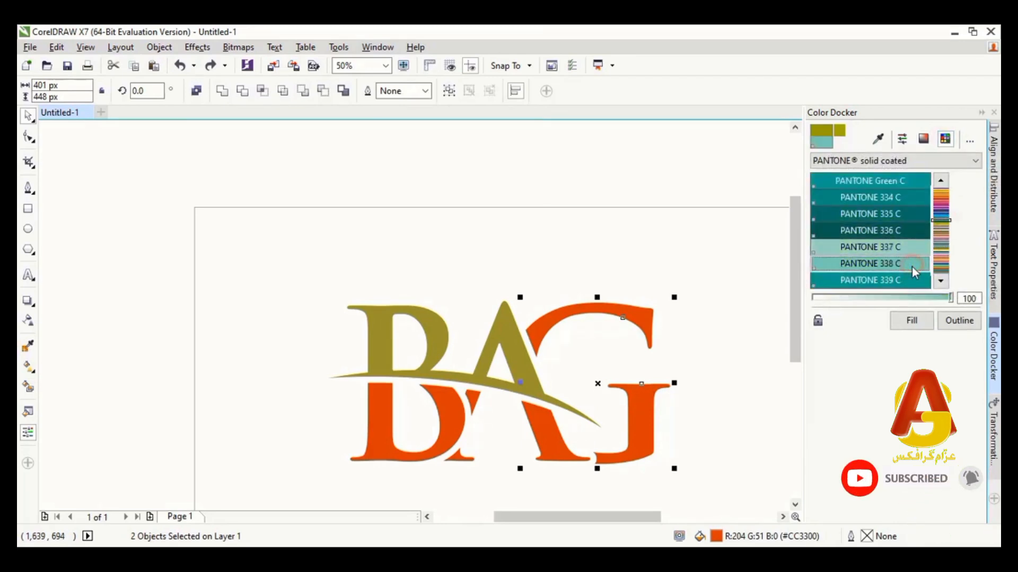
pyautogui.click(911, 322)
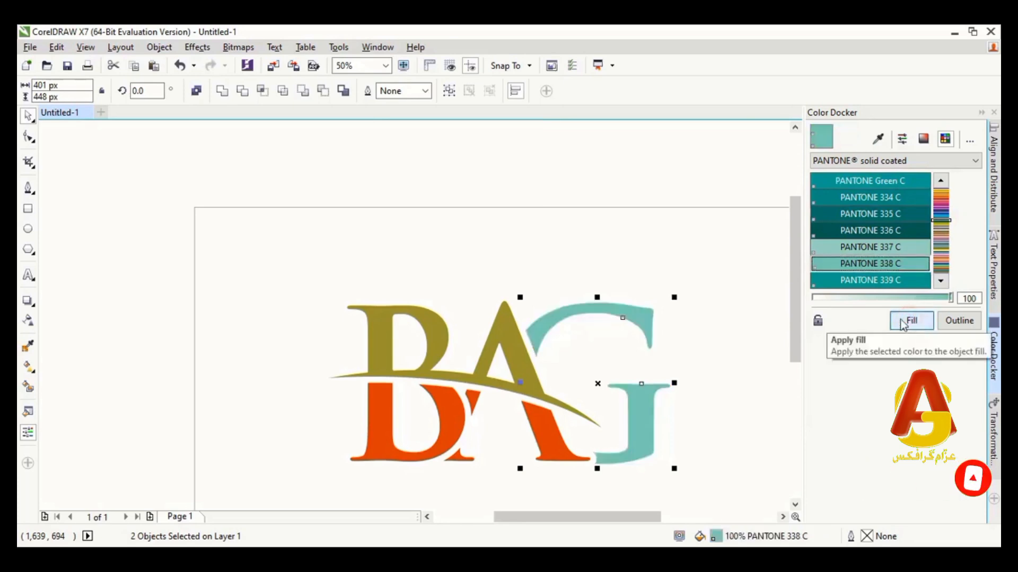
# Change the fill of both G parts to PANTONE 337 C and clear the selection
pyautogui.click(848, 247)
pyautogui.click(912, 320)
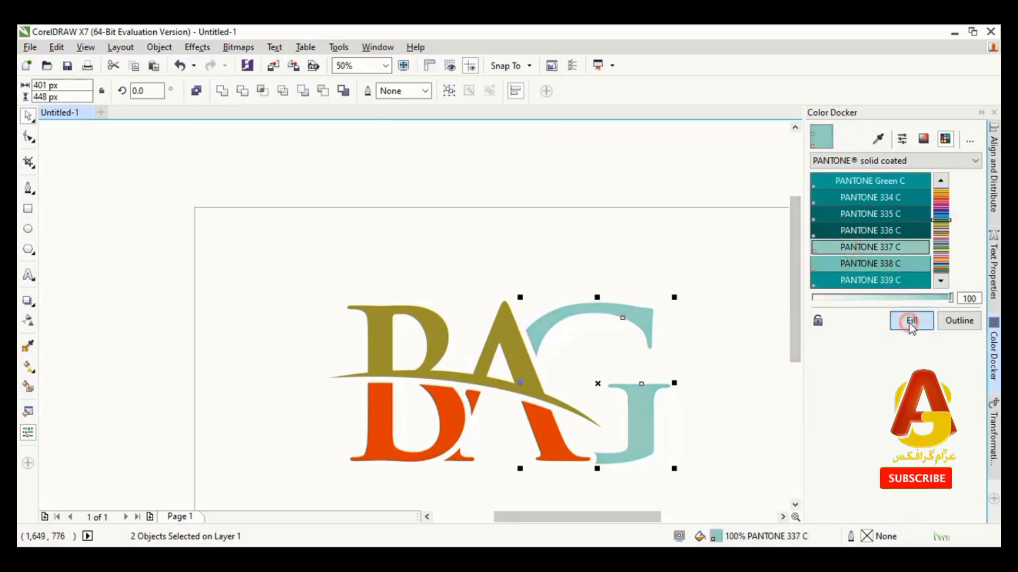
pyautogui.click(703, 370)
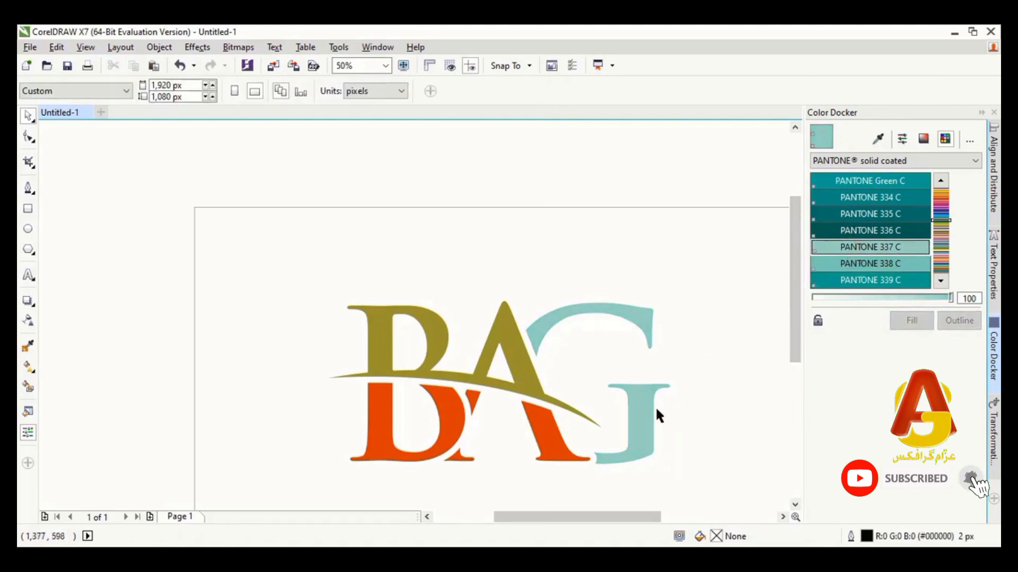
# Try PANTONE 336 C on the upper B, upper A and swoosh piece, then fill it with PANTONE 334 C
pyautogui.click(513, 347)
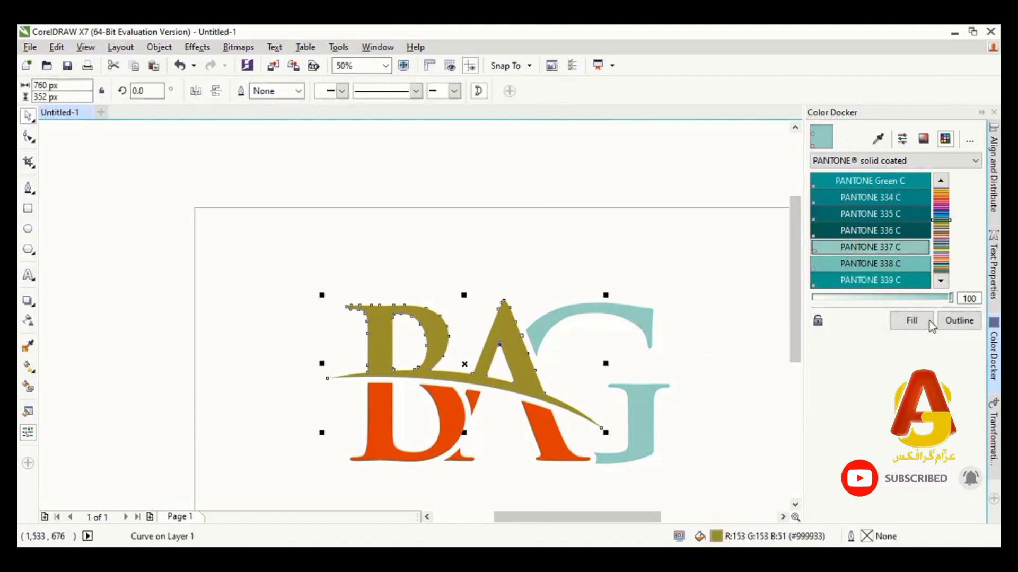
pyautogui.click(915, 235)
pyautogui.click(915, 320)
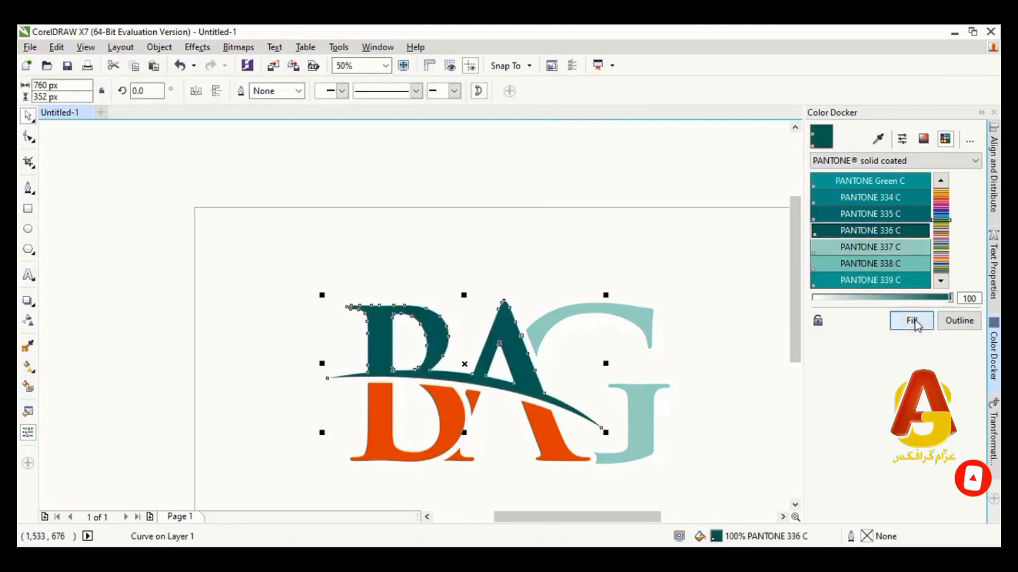
pyautogui.click(885, 198)
pyautogui.click(912, 320)
pyautogui.click(697, 358)
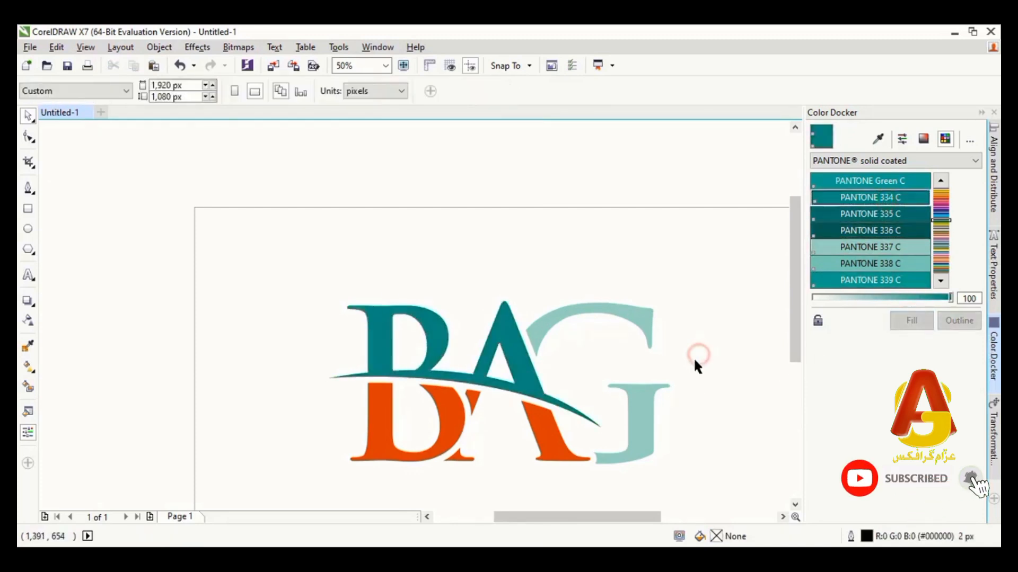
# Fill the A's right leg below the swoosh with PANTONE 334 C and deselect it
pyautogui.click(546, 439)
pyautogui.click(902, 325)
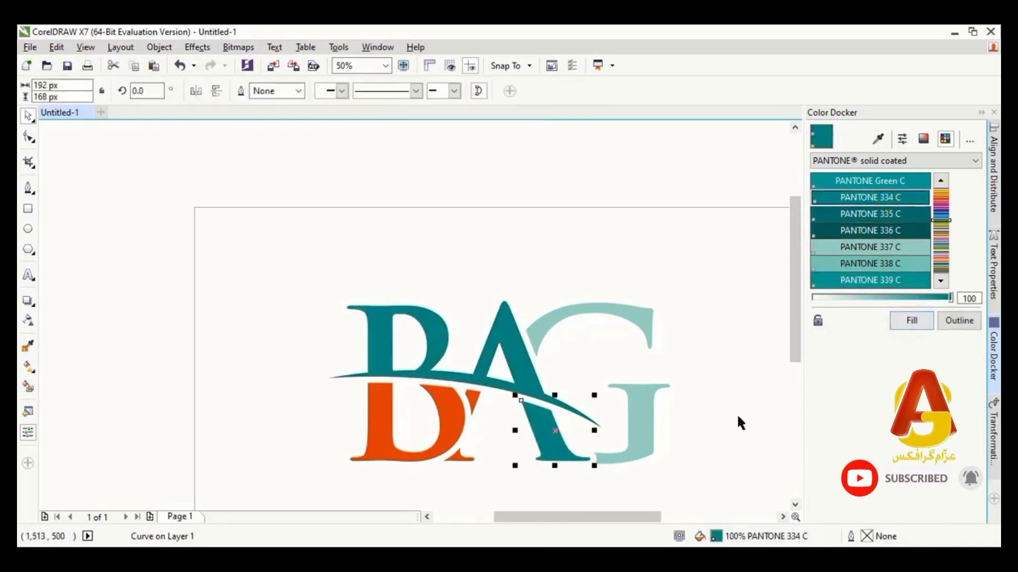
pyautogui.click(737, 419)
# Fill the lower B and the two small left-leg pieces of the A together with PANTONE 337 C
pyautogui.click(477, 404)
pyautogui.keyDown('shift'); pyautogui.click(457, 460); pyautogui.keyUp('shift')
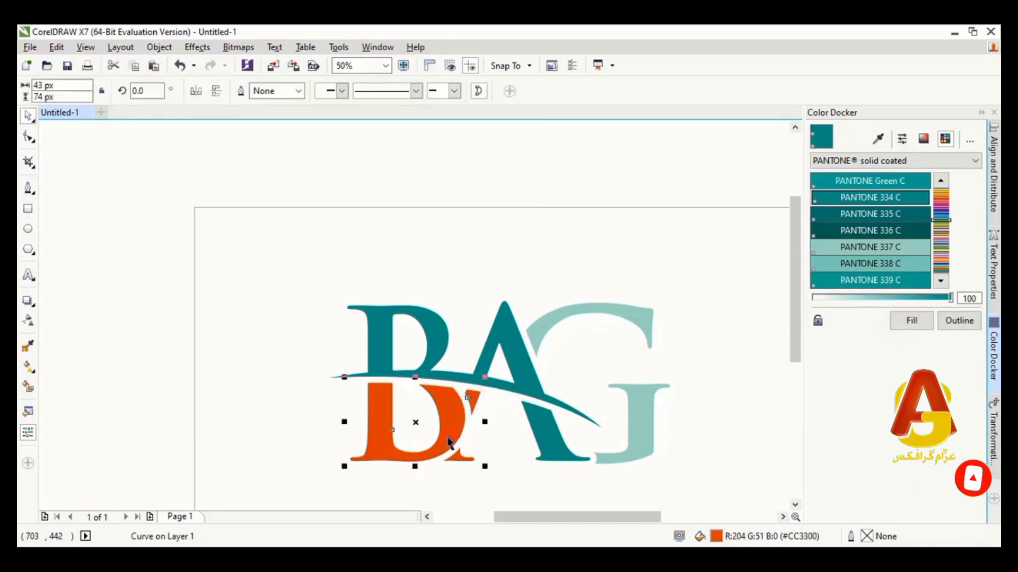
pyautogui.click(870, 247)
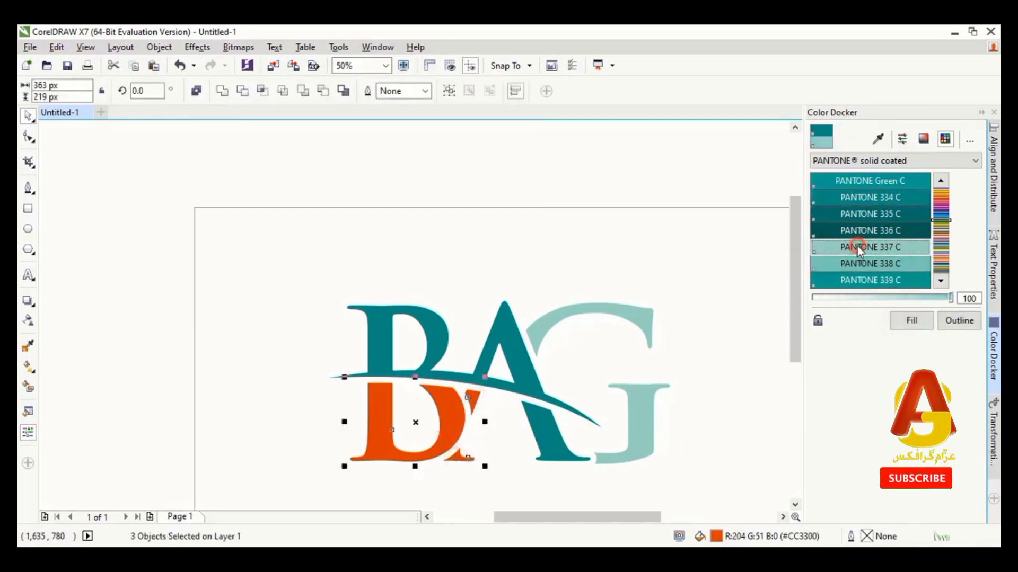
pyautogui.click(911, 320)
pyautogui.click(711, 378)
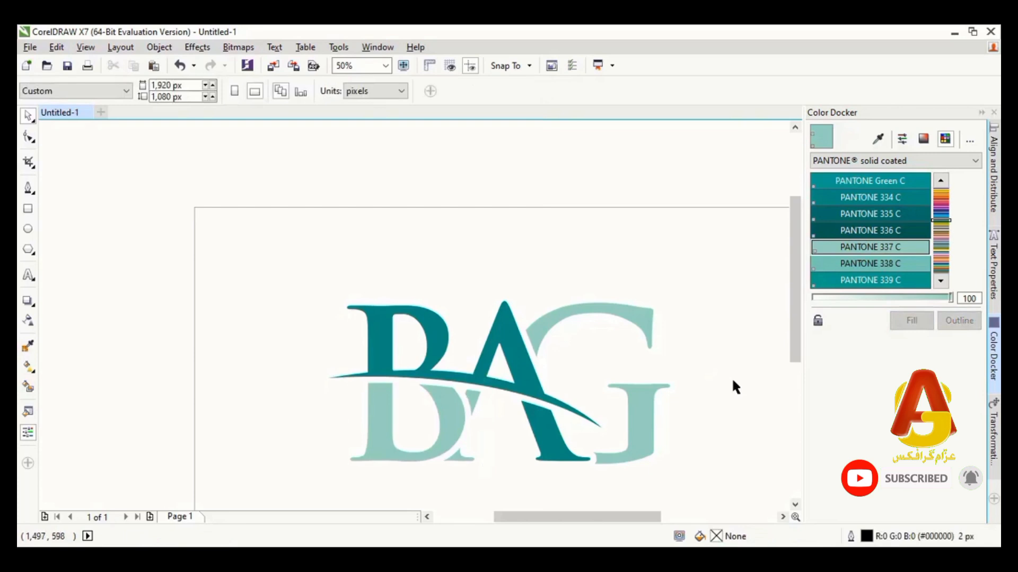
# Export the logo as a 24-bit RGB PNG named 2 with a transparent background
pyautogui.scroll(-1, 732, 377)
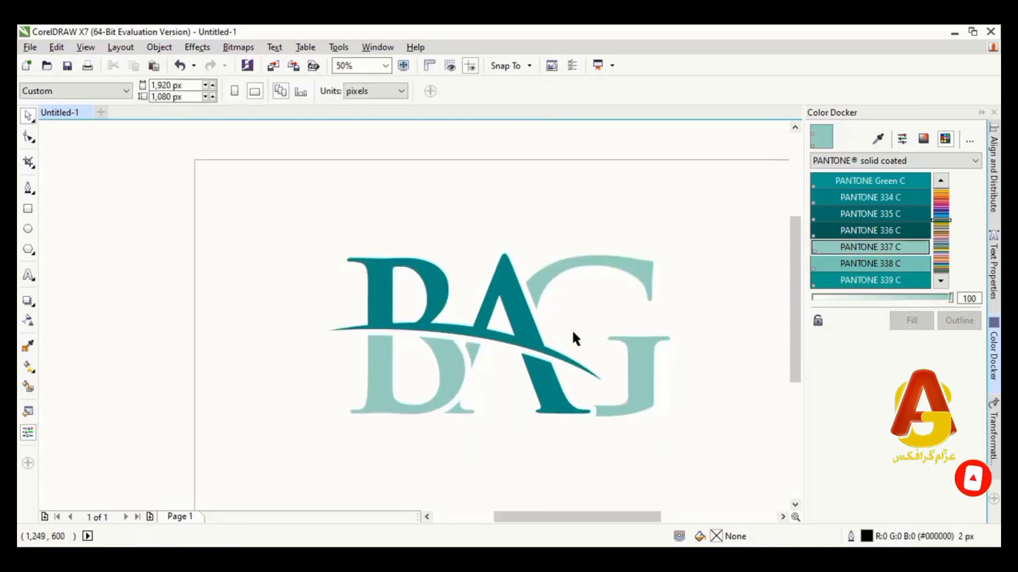
pyautogui.click(32, 48)
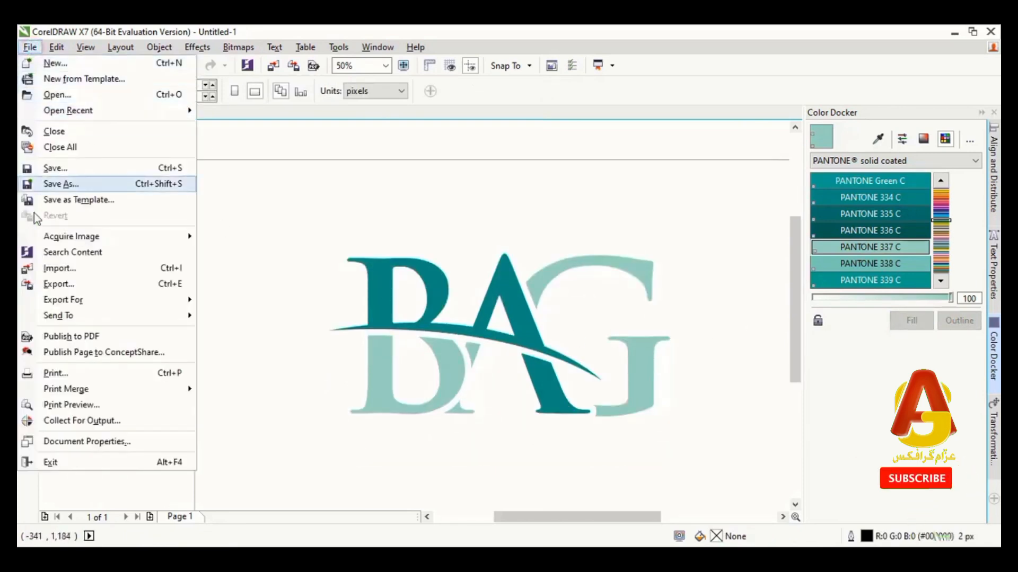
pyautogui.click(90, 284)
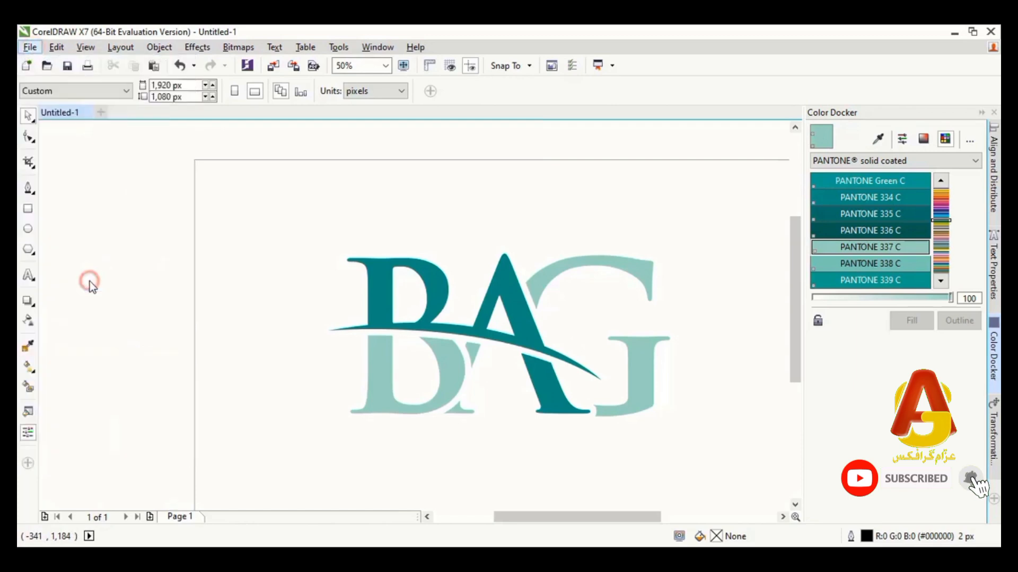
pyautogui.click(640, 440)
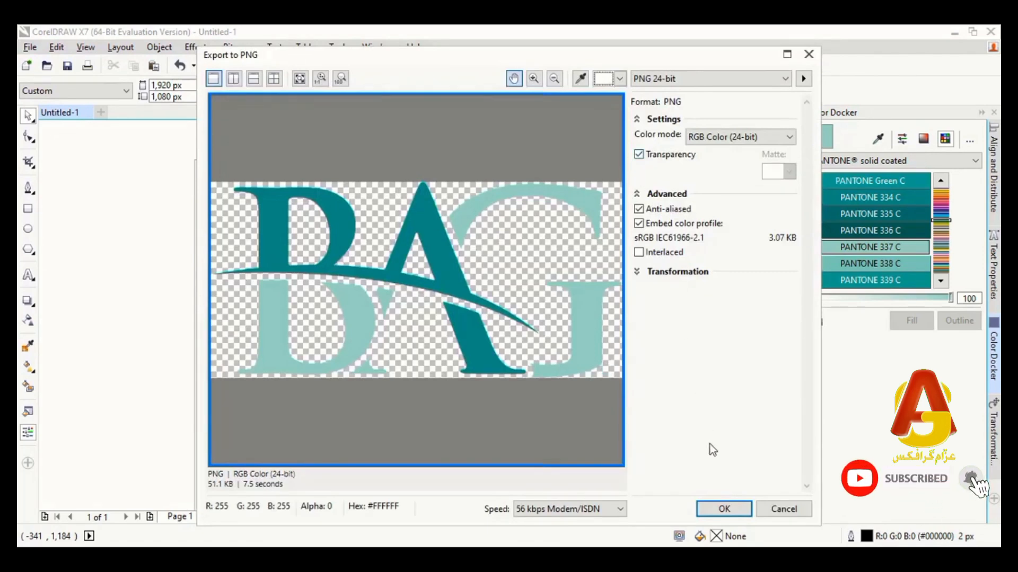
pyautogui.click(724, 509)
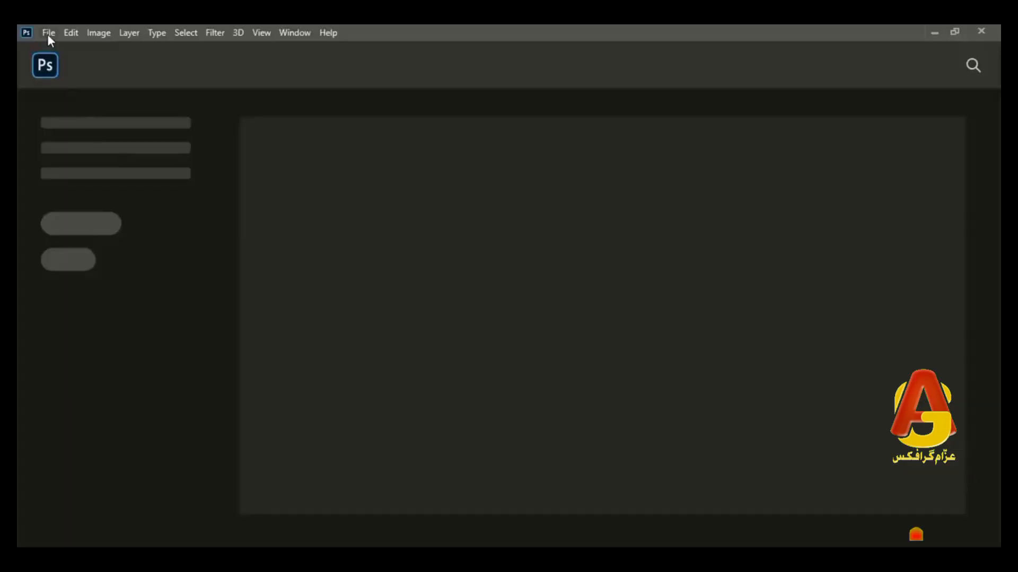
# Switch to Photoshop and open the exported logo file 2 from New folder
pyautogui.click(48, 32)
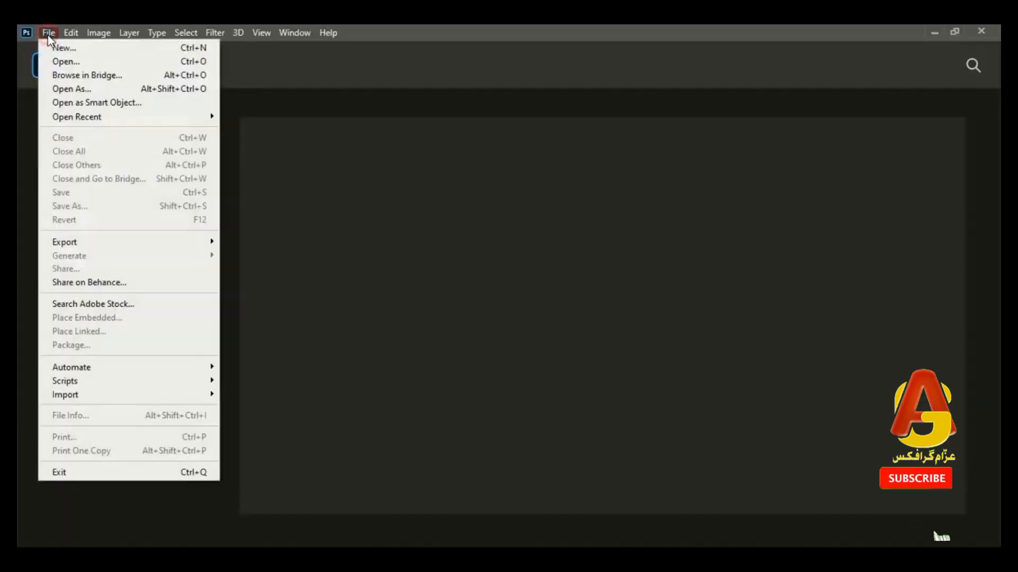
pyautogui.click(69, 63)
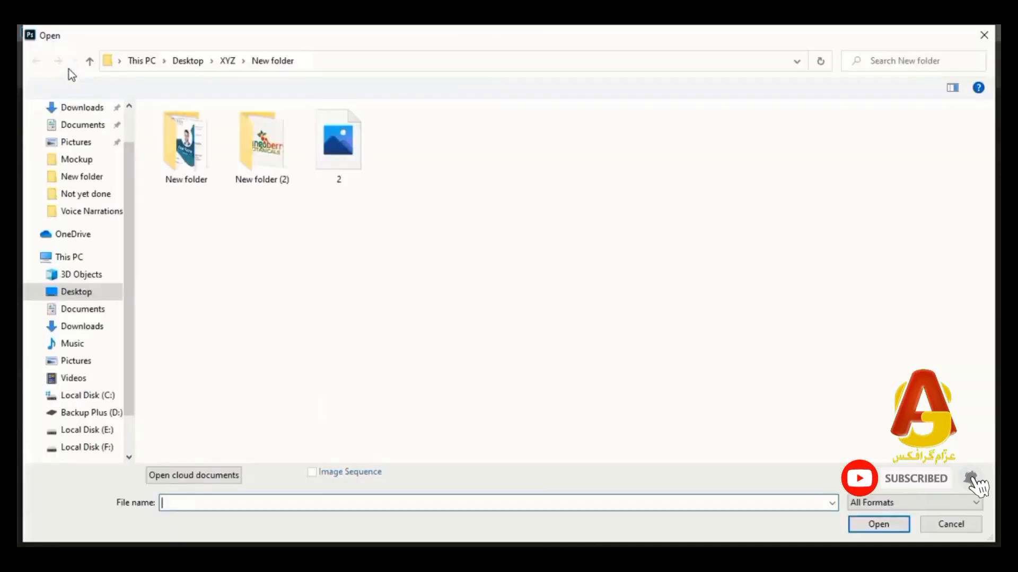
pyautogui.click(347, 165)
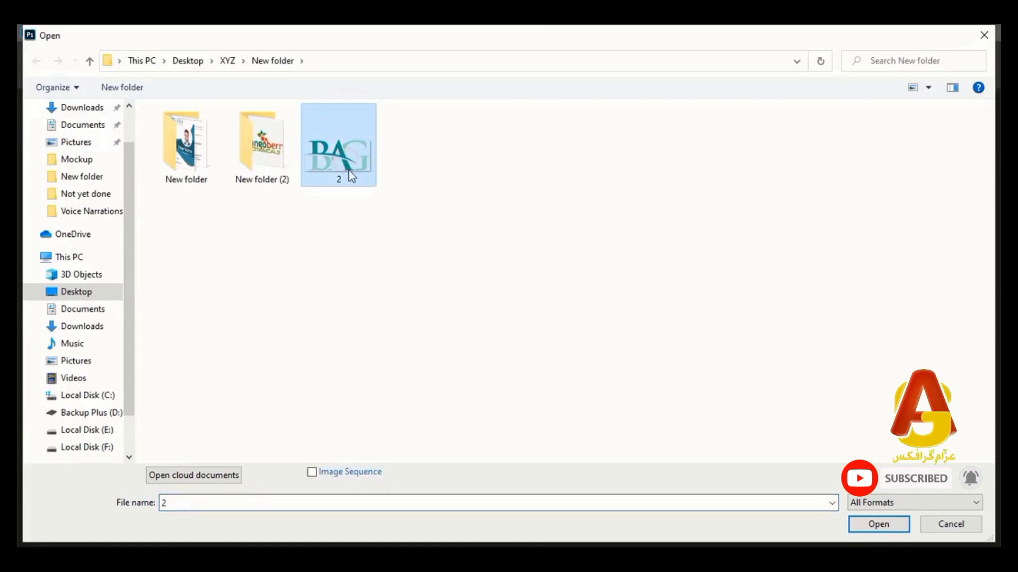
pyautogui.click(867, 526)
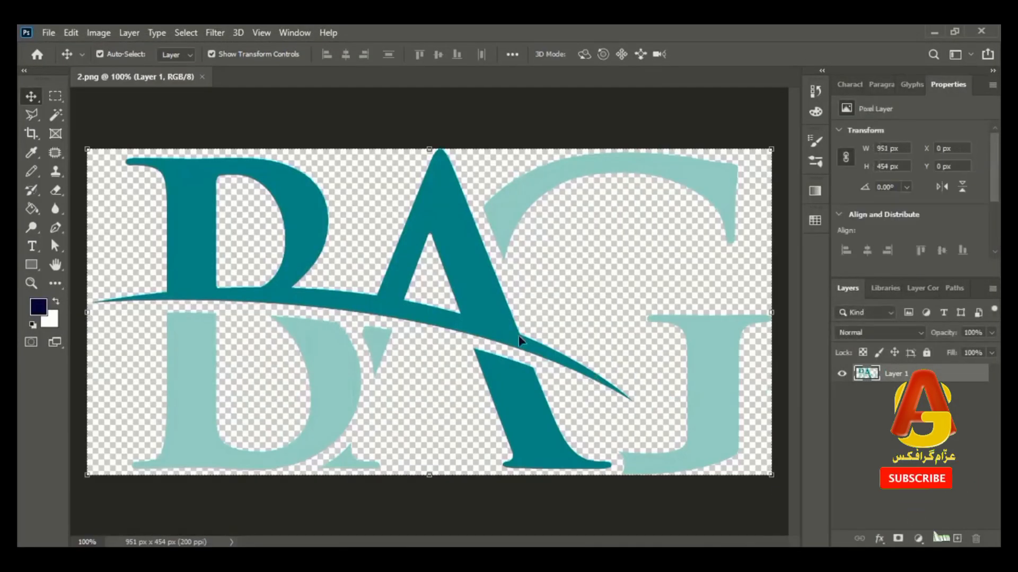
# Open Glass mockup from the Mockup folder and open the contents of its PlaceHolder smart object for editing
pyautogui.click(48, 33)
pyautogui.click(65, 60)
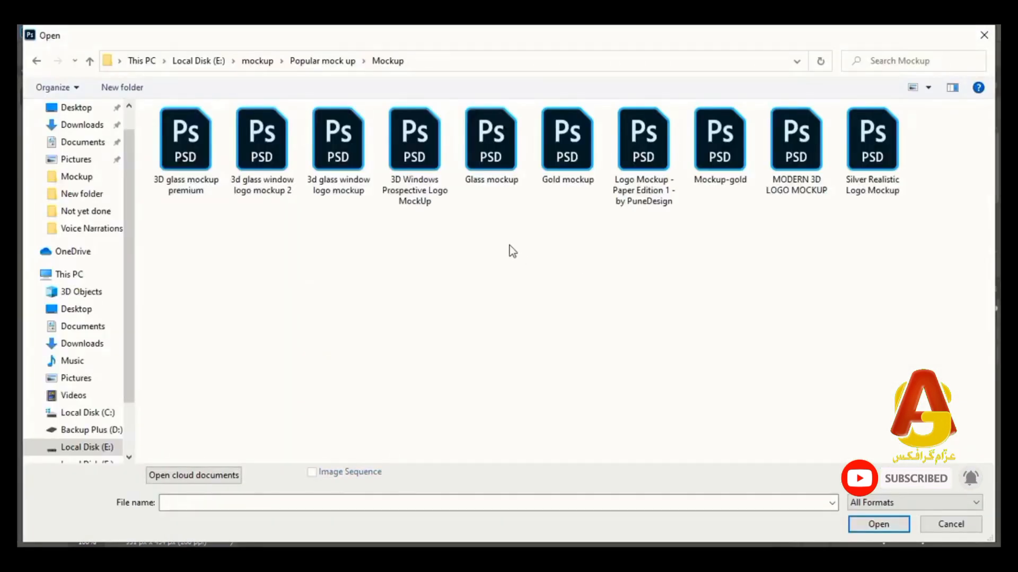
pyautogui.click(482, 147)
pyautogui.click(878, 524)
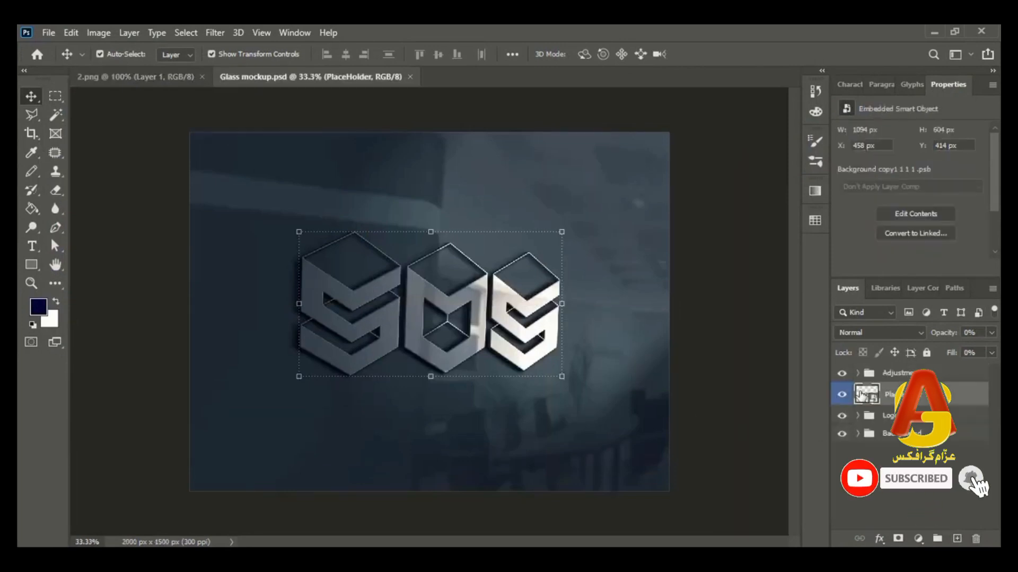
pyautogui.doubleClick(863, 395)
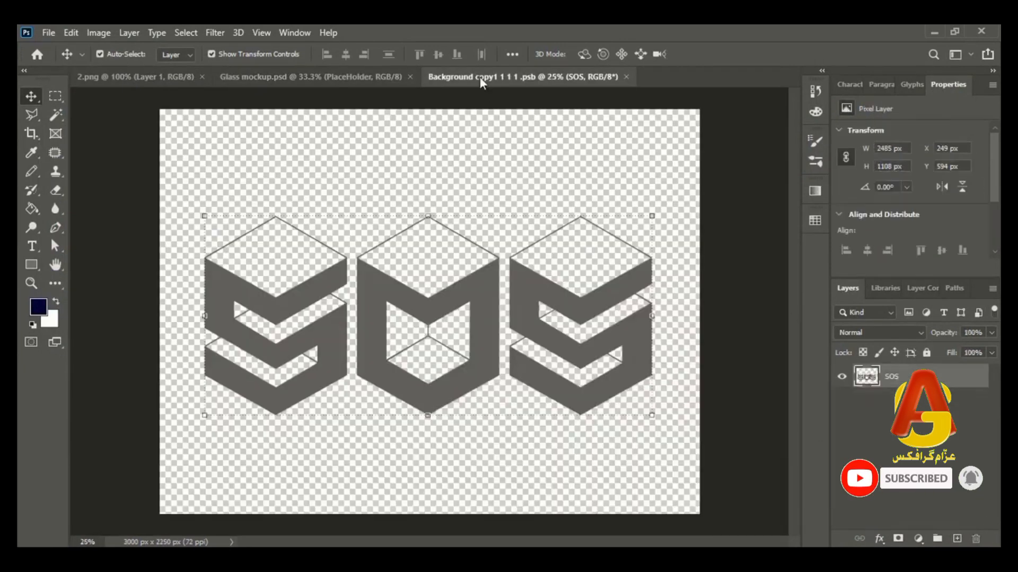
# Bring the BAG logo from 2.png into the placeholder document, scale it to about 207% and centre it over the SOS artwork
pyautogui.click(151, 85)
pyautogui.moveTo(291, 211); pyautogui.dragTo(445, 352)
pyautogui.moveTo(532, 353); pyautogui.dragTo(636, 392)
pyautogui.moveTo(487, 362); pyautogui.dragTo(485, 318)
pyautogui.moveTo(634, 307); pyautogui.dragTo(622, 306)
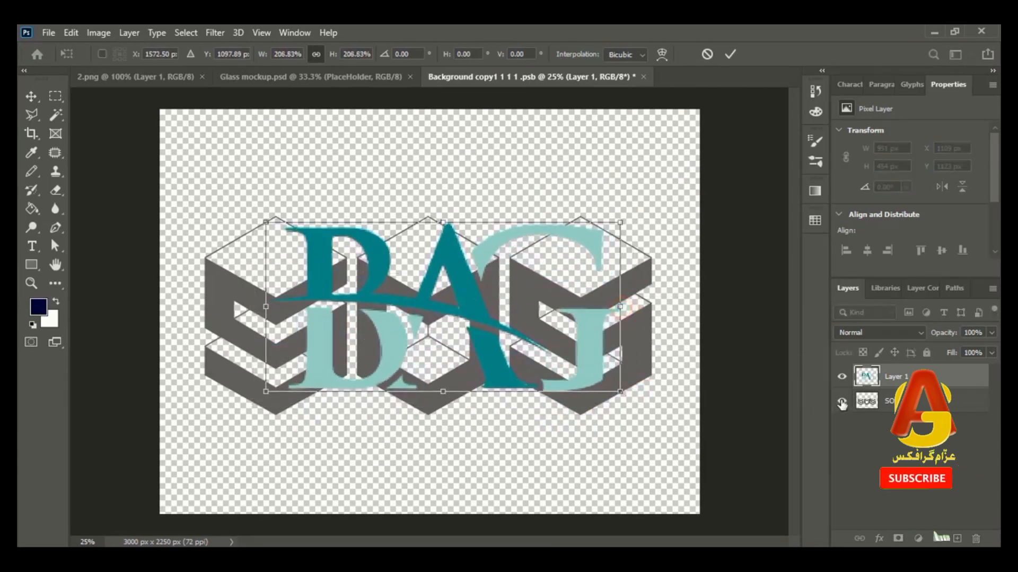
# Hide the SOS layer beneath the BAG logo and close the placeholder document, saving its changes
pyautogui.click(842, 401)
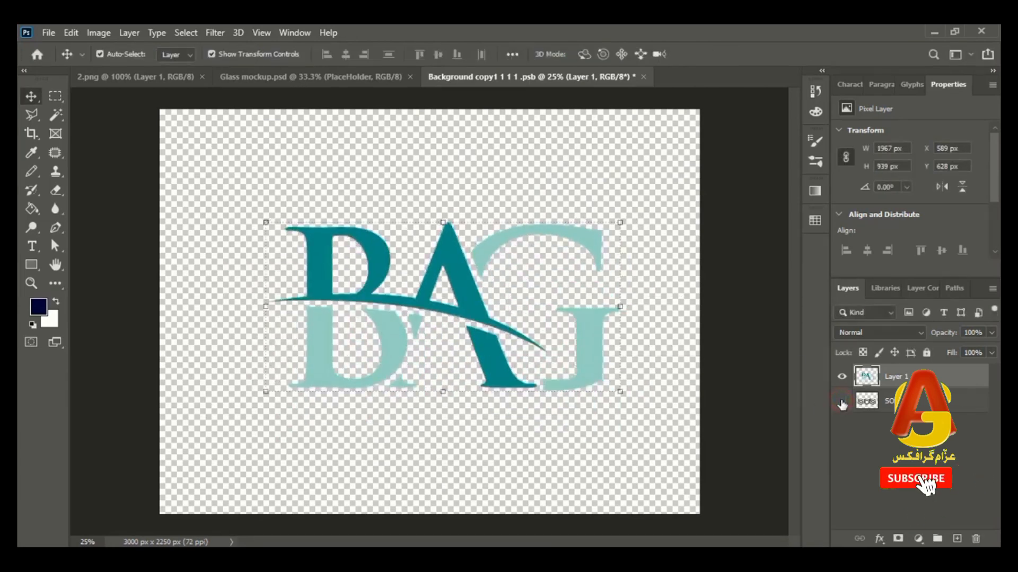
pyautogui.click(644, 77)
pyautogui.click(444, 233)
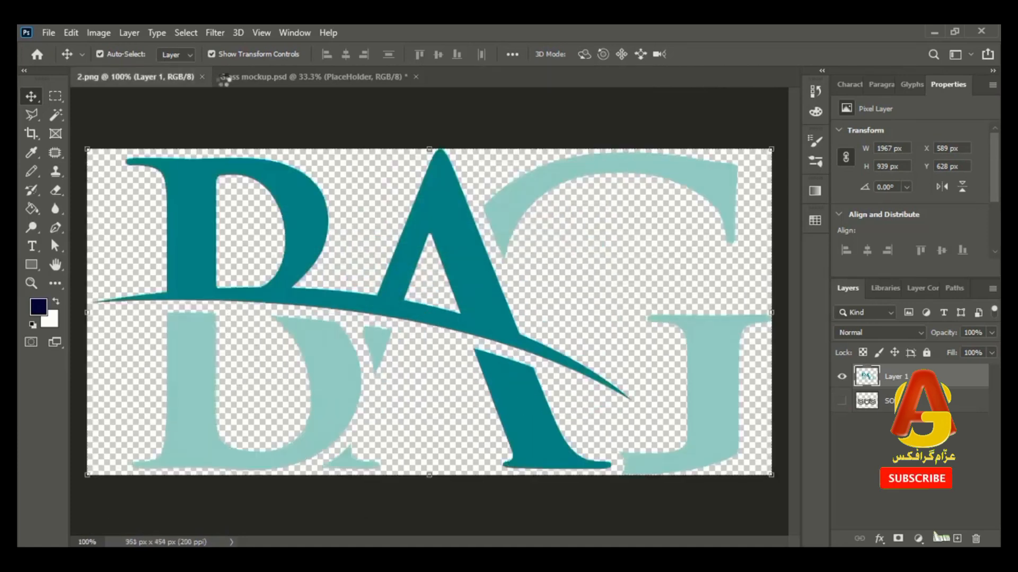
# Return to the Glass mockup document, deselect the placeholder layer and view the BAG logo at 50% zoom
pyautogui.click(280, 78)
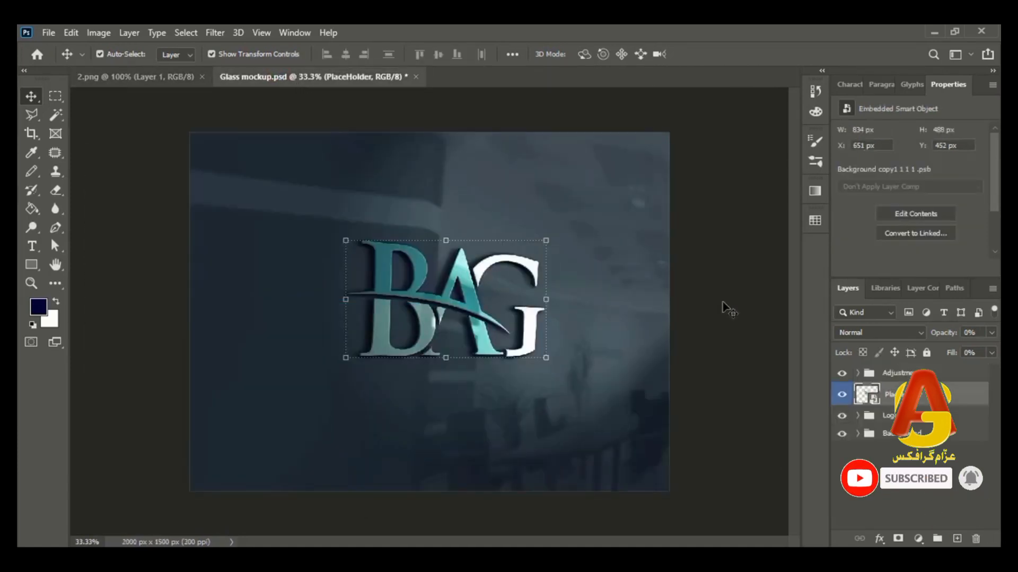
pyautogui.click(705, 291)
pyautogui.hotkey('ctrl', '+')
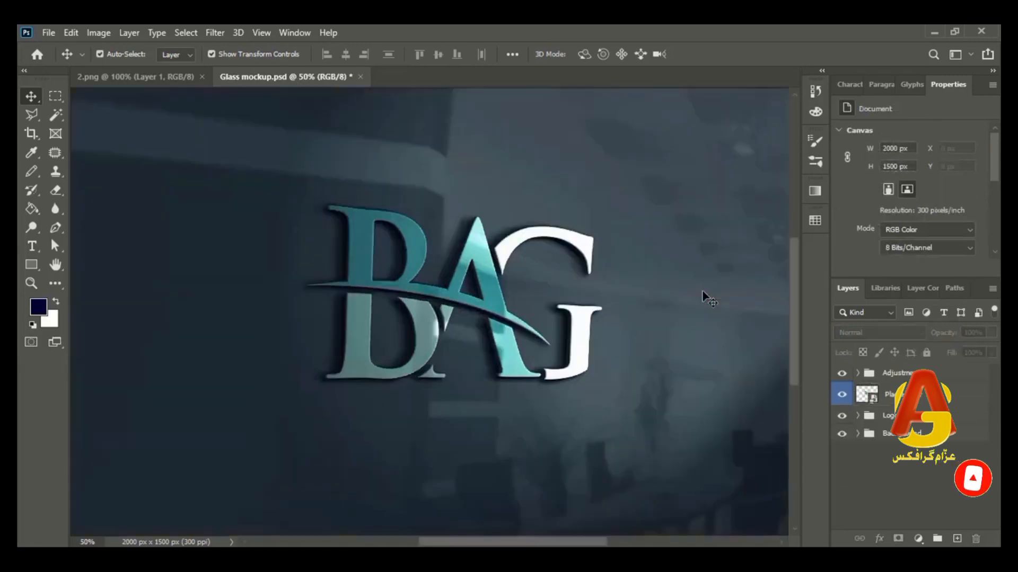